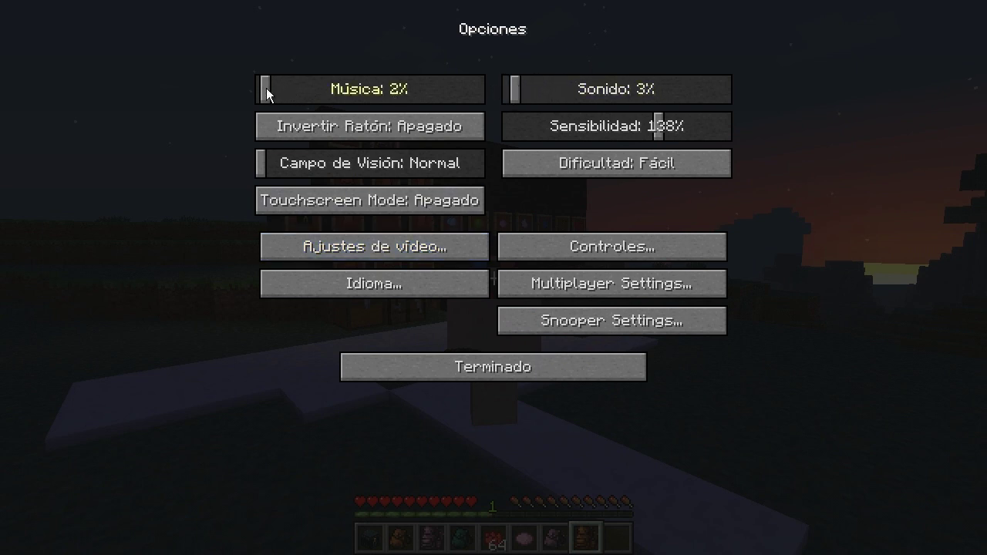
Step: Switch from Minecraft to Chrome, look over the start of the Backpacks v. 1.5.7 forum thread and dock the browser to half the screen
key("Escape")
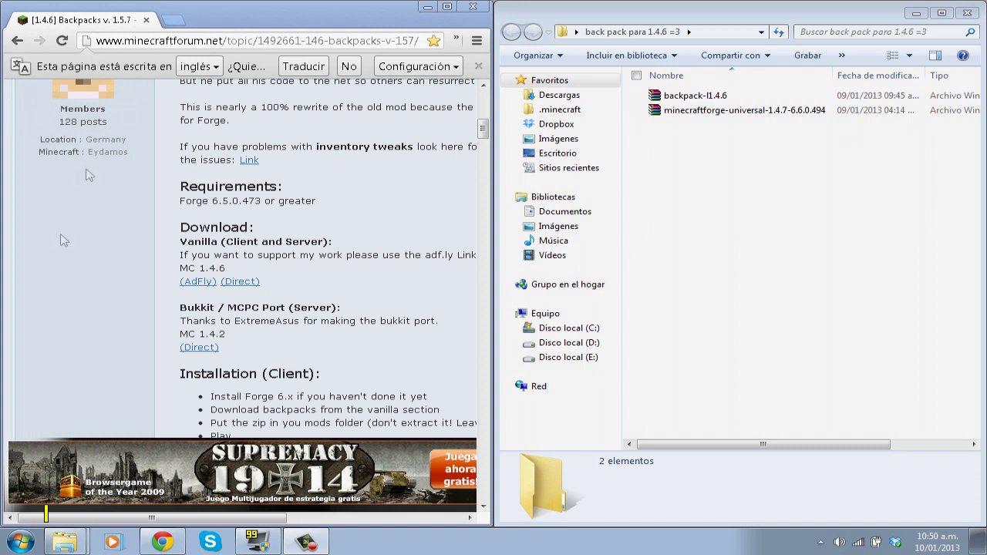
left_click(376, 20)
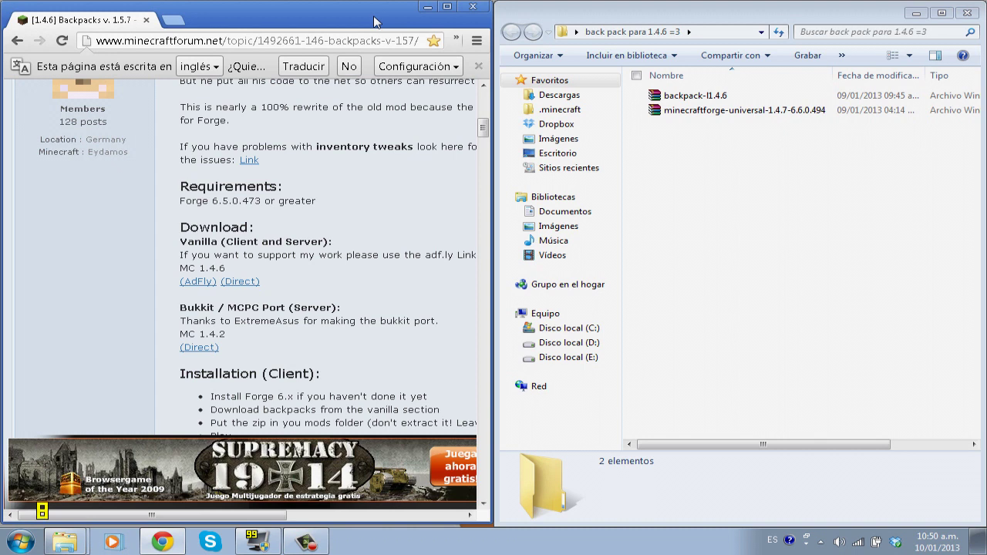
double_click(375, 20)
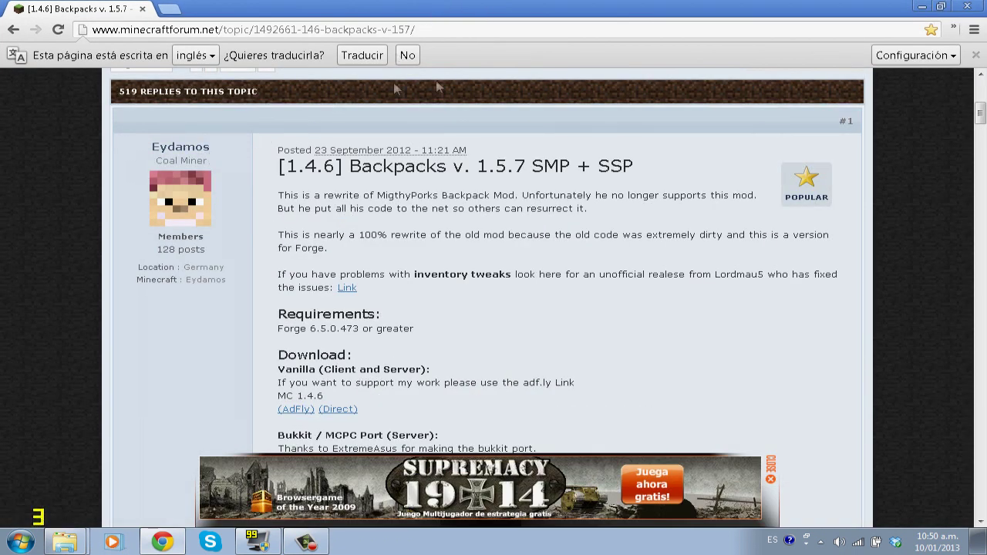
scroll(327, 171, "down", 2)
left_click(769, 482)
scroll(543, 235, "up", 6)
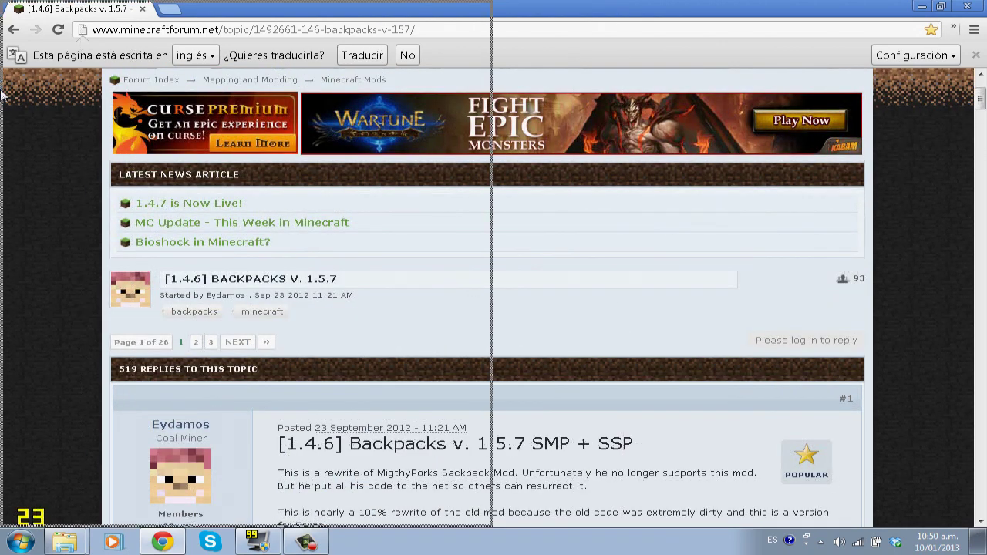
left_click_drag(2, 92, 4, 138)
Step: Read the client installation instructions in the Backpacks forum thread alongside the folder holding the backpack and Forge archives
left_click(632, 229)
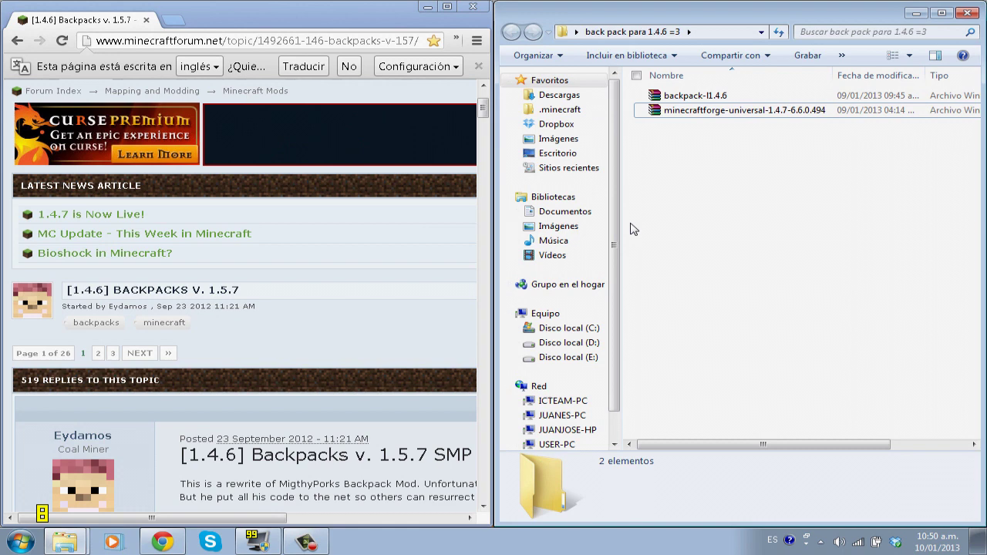
left_click_drag(762, 278, 694, 231)
left_click_drag(482, 108, 481, 140)
left_click_drag(856, 202, 721, 89)
left_click_drag(766, 172, 779, 153)
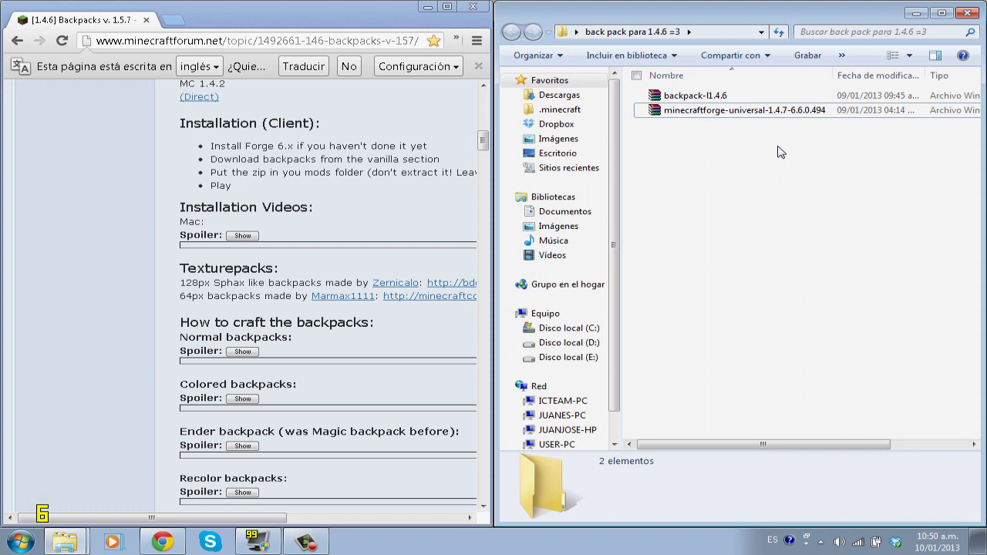
left_click_drag(765, 157, 686, 170)
left_click(774, 182)
left_click_drag(794, 163, 670, 148)
left_click_drag(156, 516, 187, 504)
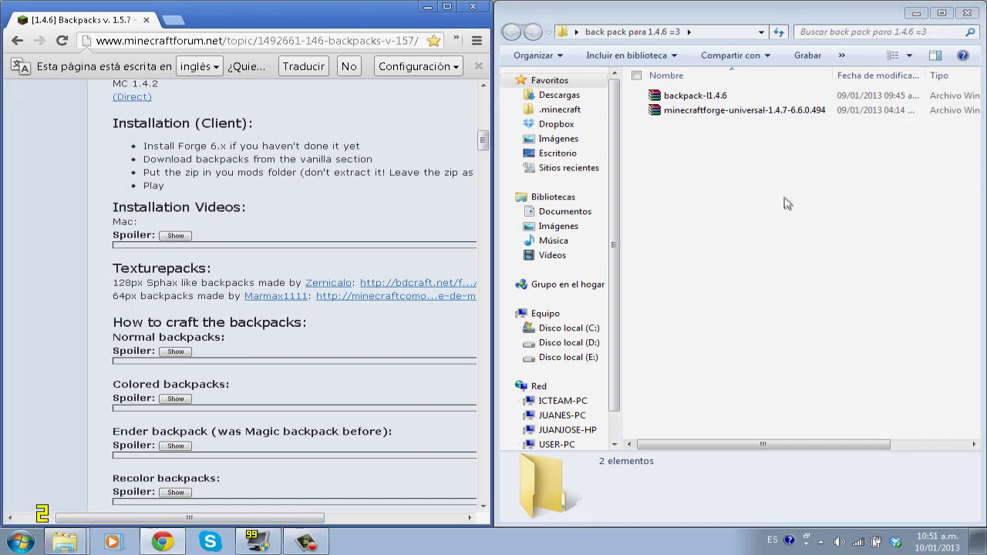
left_click_drag(101, 516, 129, 515)
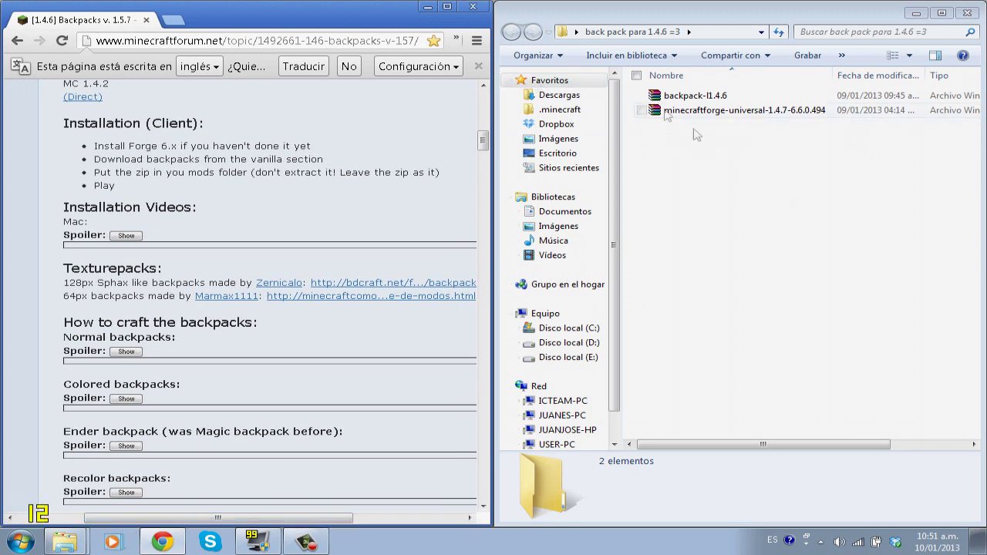
Step: Select both mod archives and minimize the browser and the "back pack para 1.4.6 =3" folder window
left_click_drag(762, 249, 707, 85)
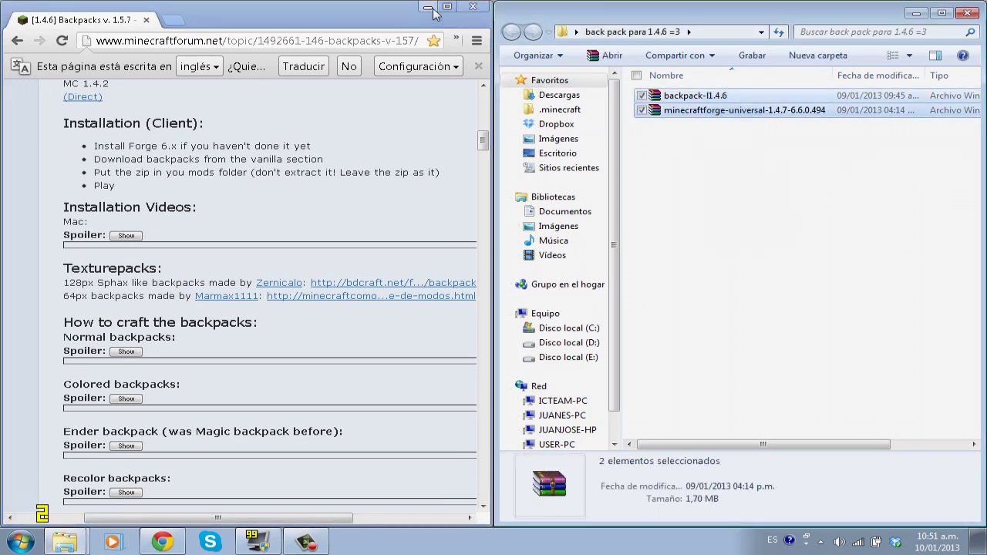
left_click(426, 7)
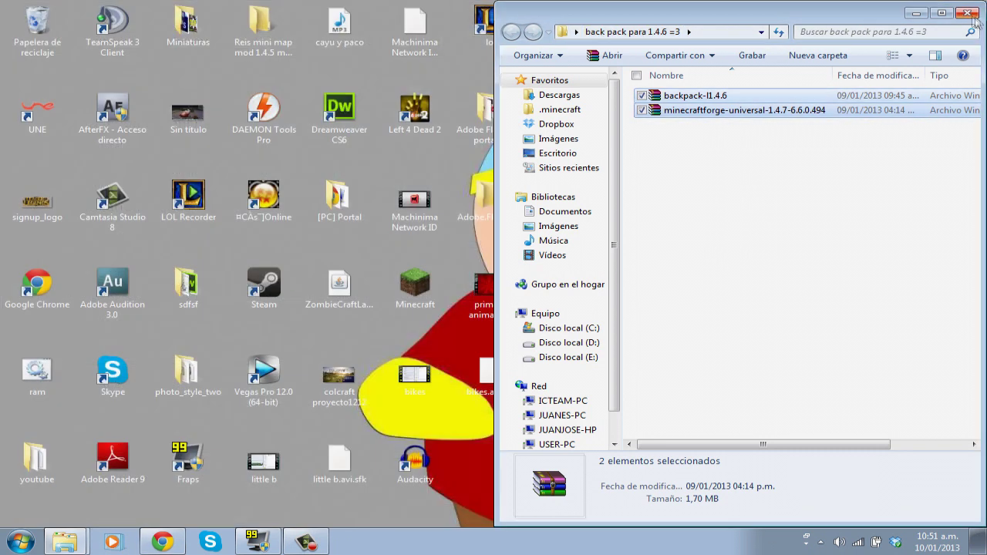
left_click(913, 14)
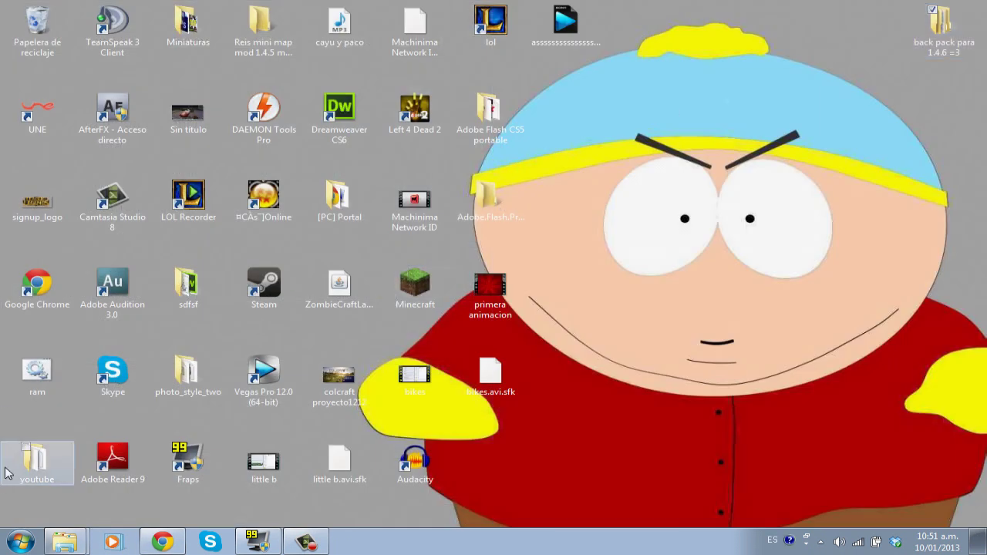
Step: Open the Roaming folder by searching Windows for %appdata%
left_click(20, 541)
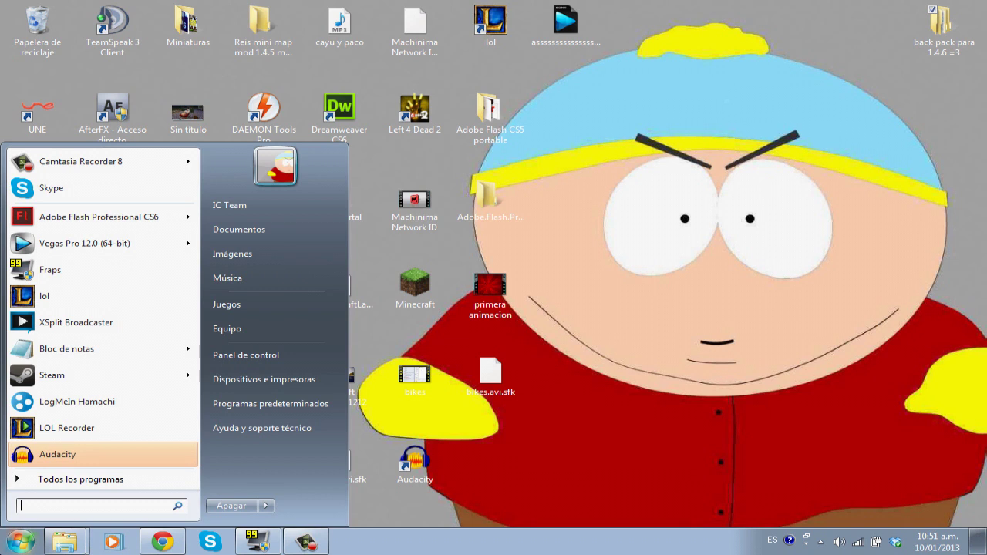
type("%")
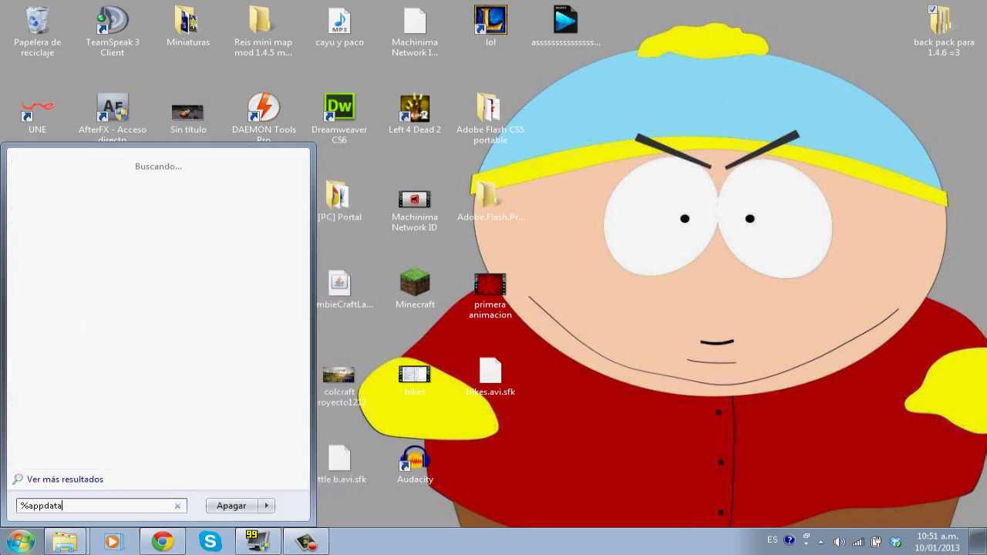
type("appdata")
key("Return")
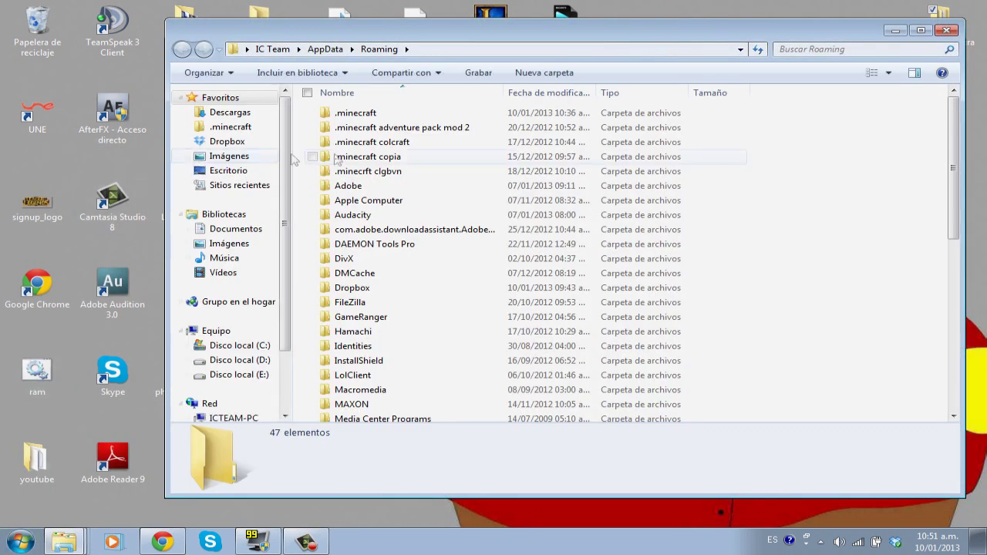
Step: Compare the .minecraft folder with its backup .minecraft copia in Roaming, and close the folder window
left_click(363, 116)
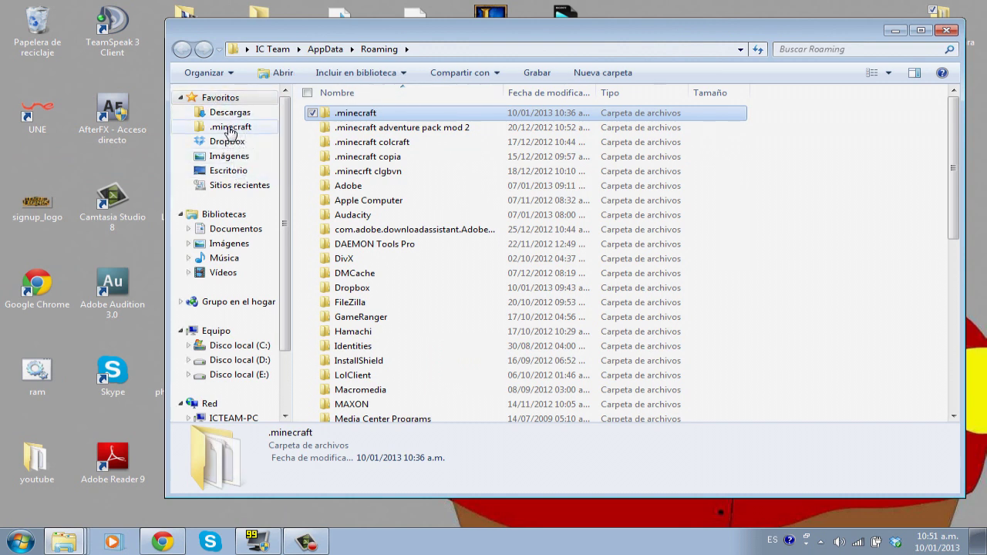
left_click(385, 158)
left_click(370, 116)
left_click(373, 157)
left_click(370, 115)
left_click(374, 157)
left_click(370, 116)
left_click(374, 157)
left_click(370, 115)
left_click(373, 157)
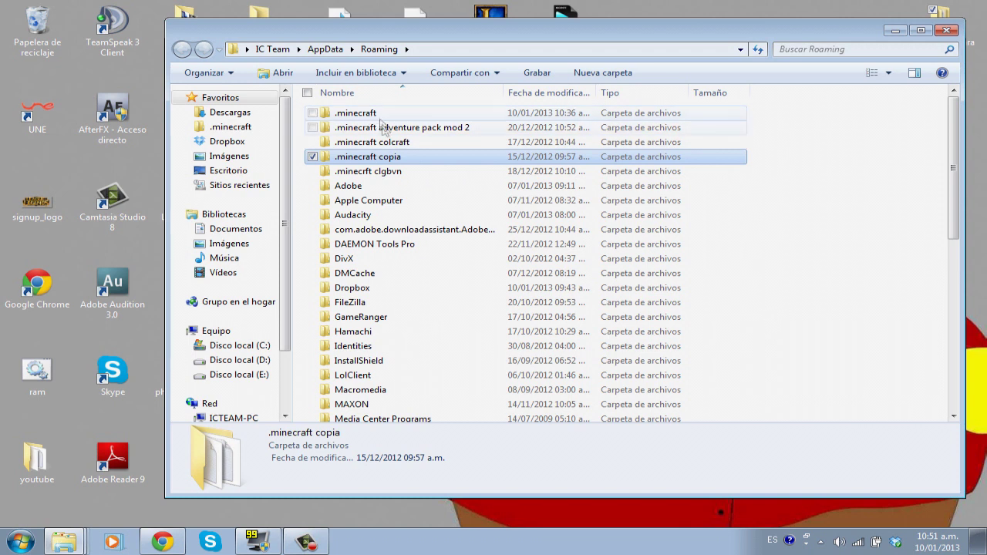
left_click(778, 121)
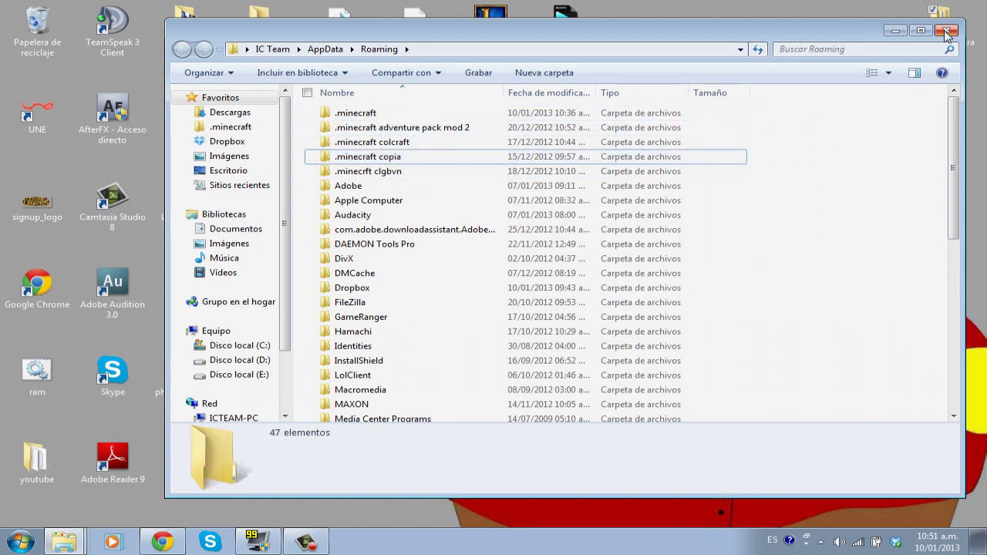
left_click(949, 31)
Step: Start the Minecraft launcher, force an update in its options and log in with the remembered account
double_click(444, 287)
left_click(649, 232)
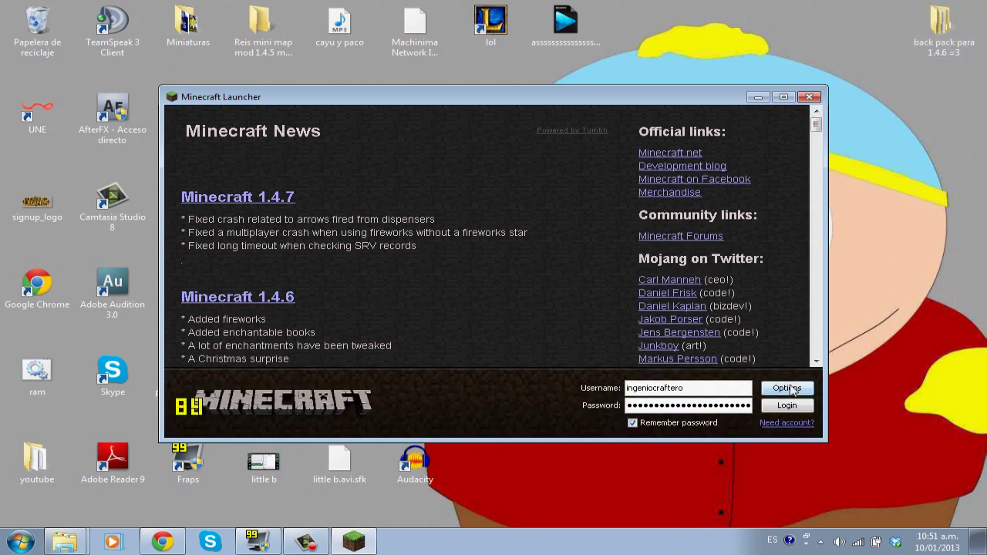
left_click(787, 388)
left_click(571, 262)
left_click(601, 303)
left_click(787, 406)
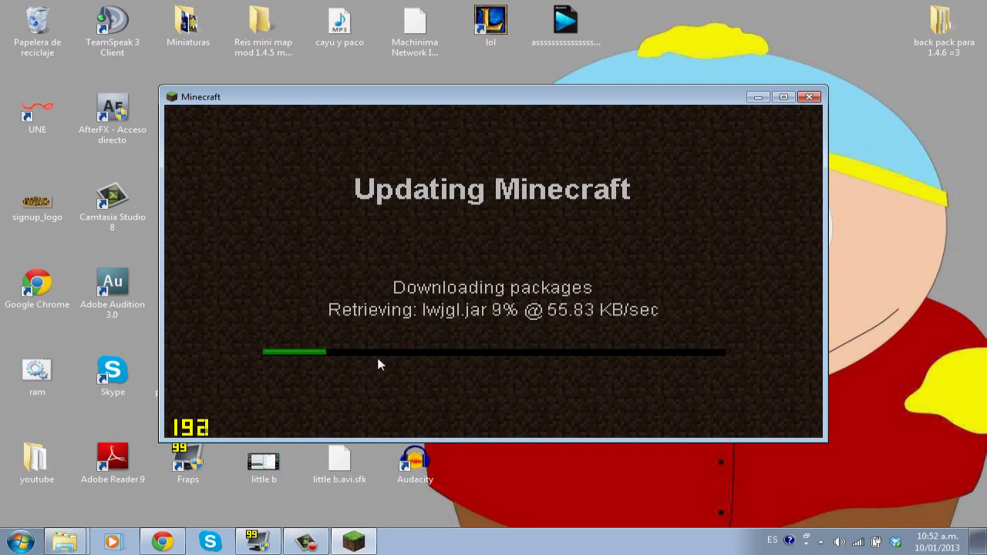
Step: Minimize the updating game and permanently delete the coremods and mods folders from the .minecraft folder
left_click(758, 97)
mouse_move(71, 540)
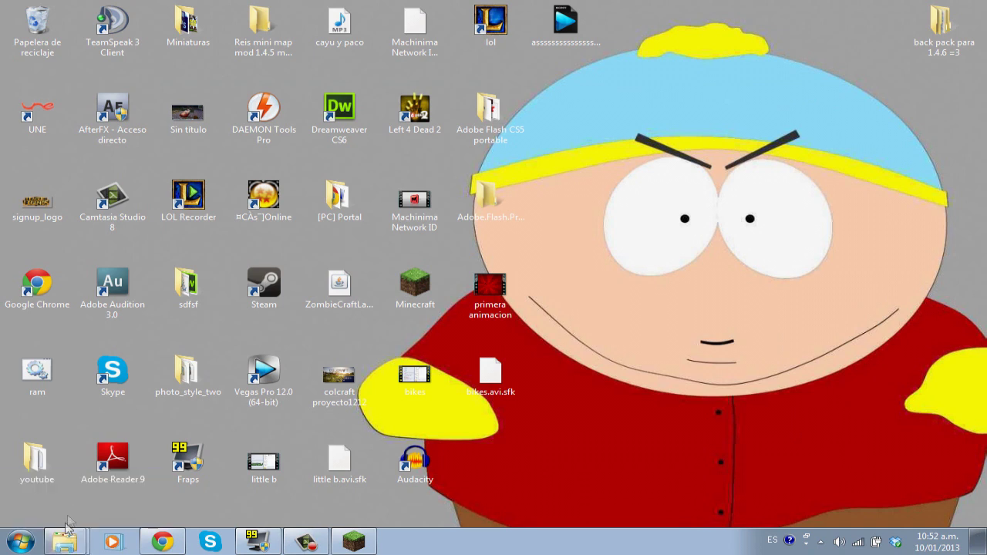
left_click(39, 509)
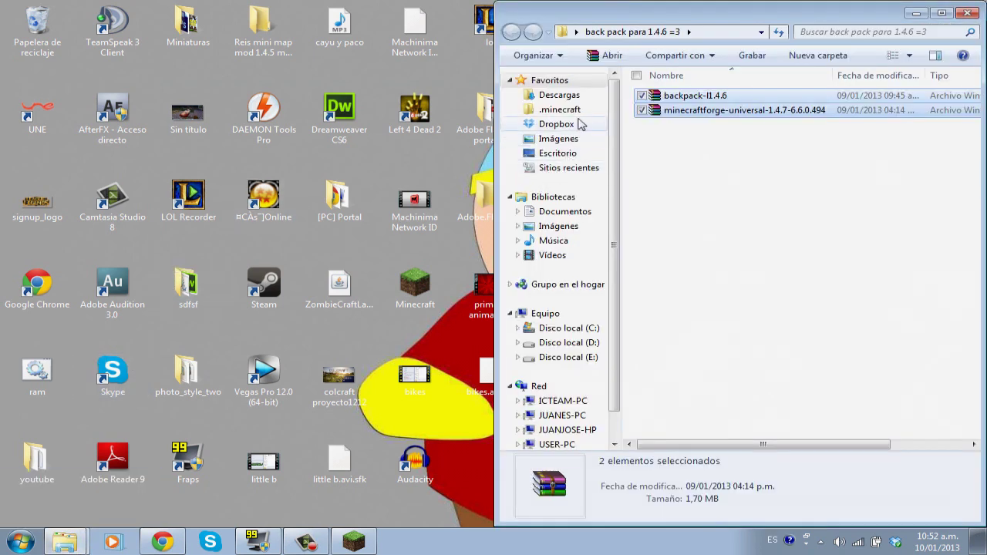
left_click(560, 109)
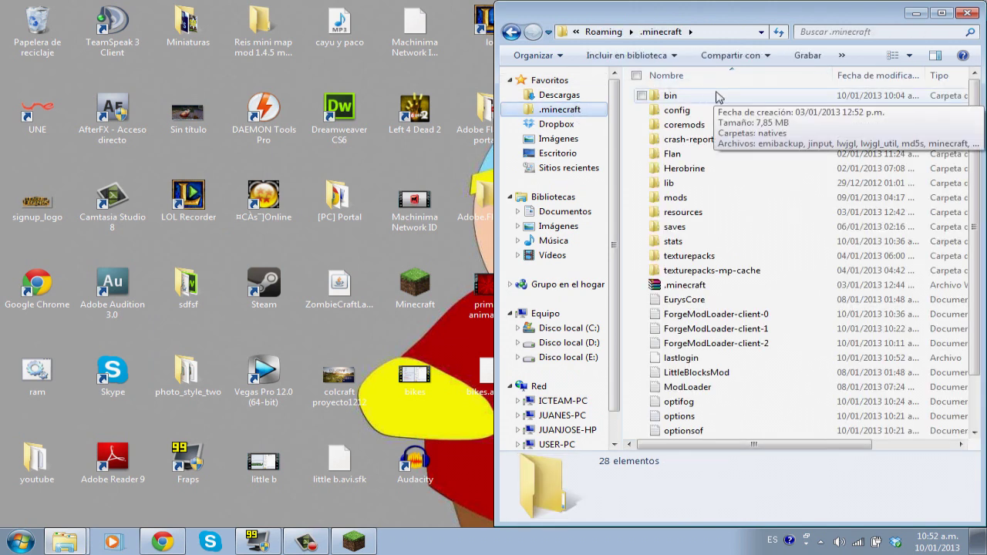
left_click(684, 124)
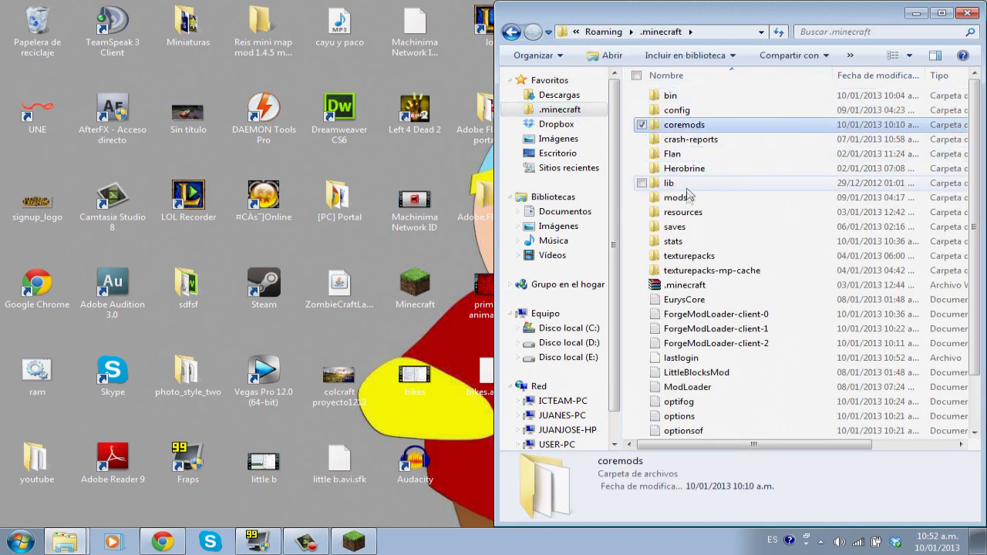
left_click(686, 198, "ctrl")
key("shift+Delete")
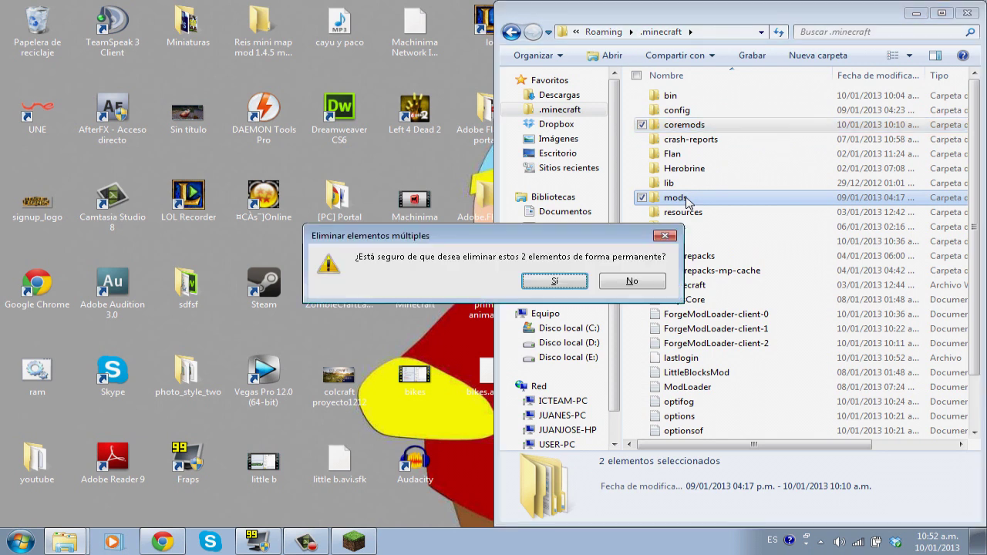
key("Return")
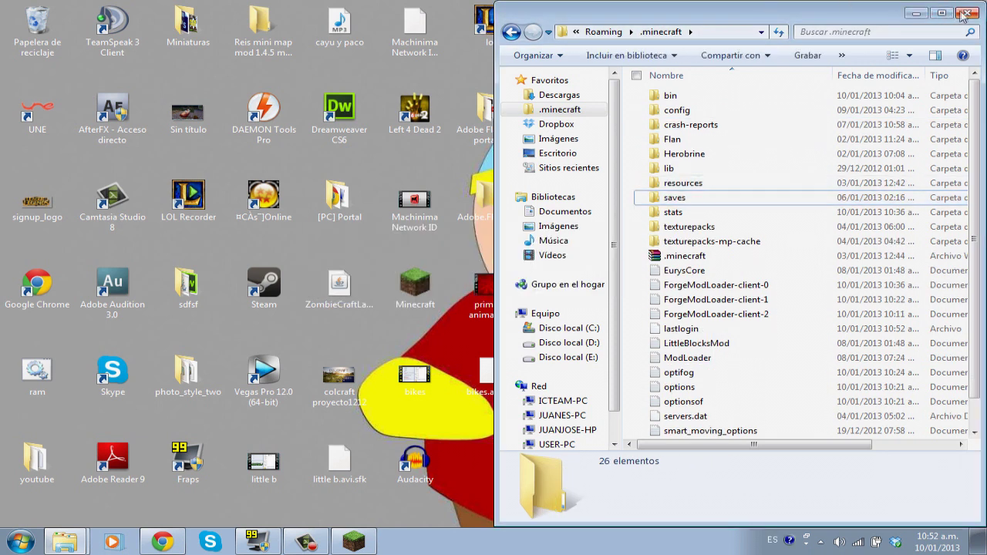
Step: Close the .minecraft folder window, return to Minecraft and quit the game from its title screen
left_click(964, 14)
left_click(353, 542)
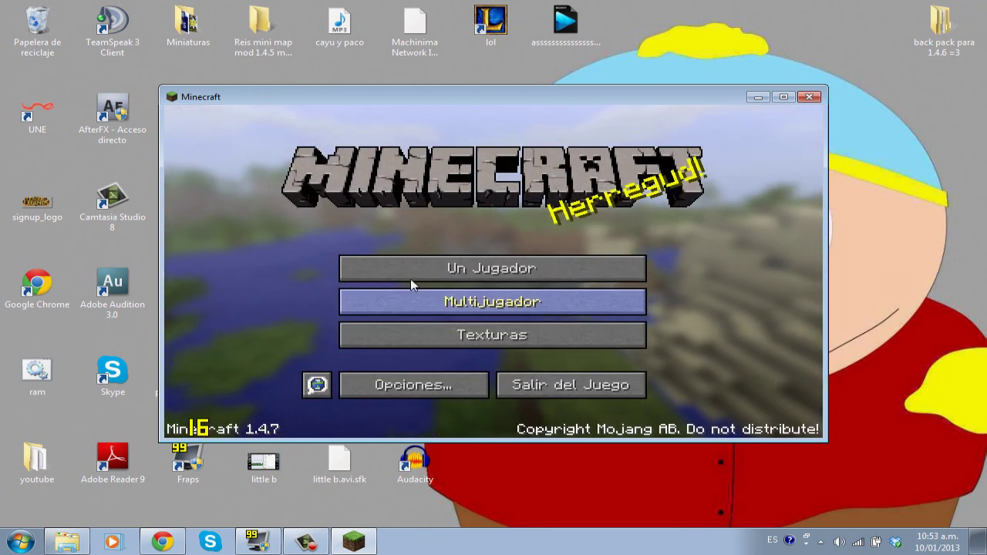
left_click(541, 378)
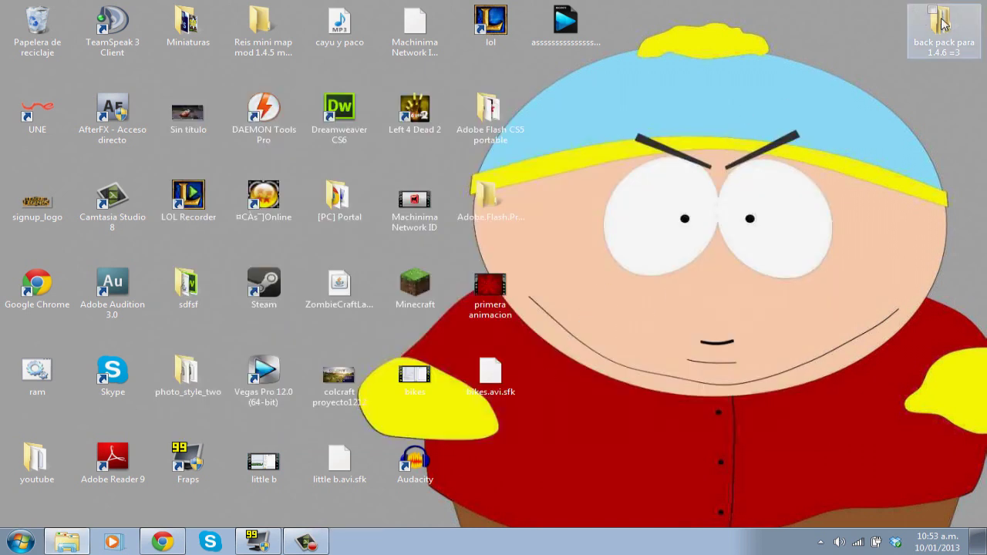
Step: Open the "back pack para 1.4.6 =3" folder from the desktop and open the minecraftforge-universal-1.4.7-6.6.0.494 archive in WinRAR
left_click(68, 542)
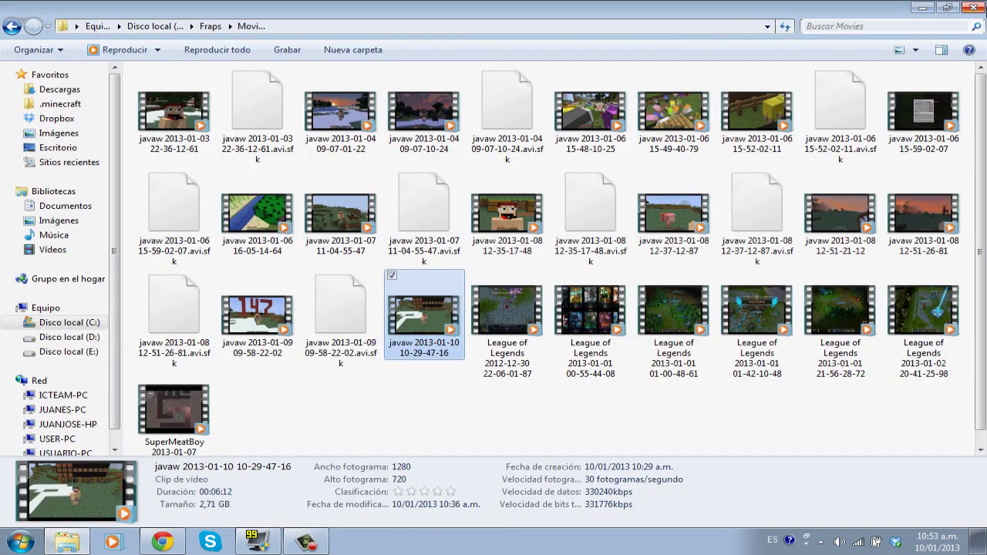
key("super+d")
double_click(943, 27)
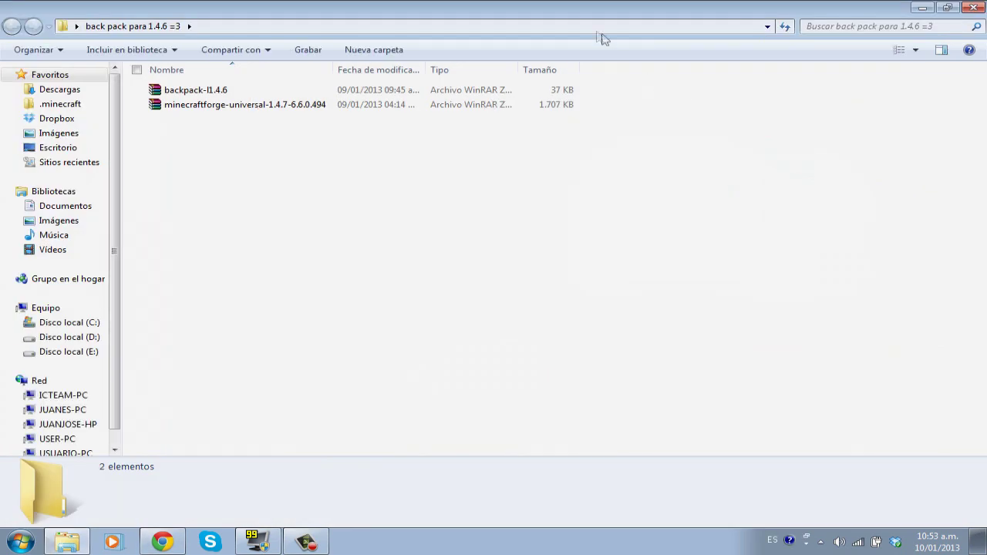
double_click(541, 11)
left_click(679, 110)
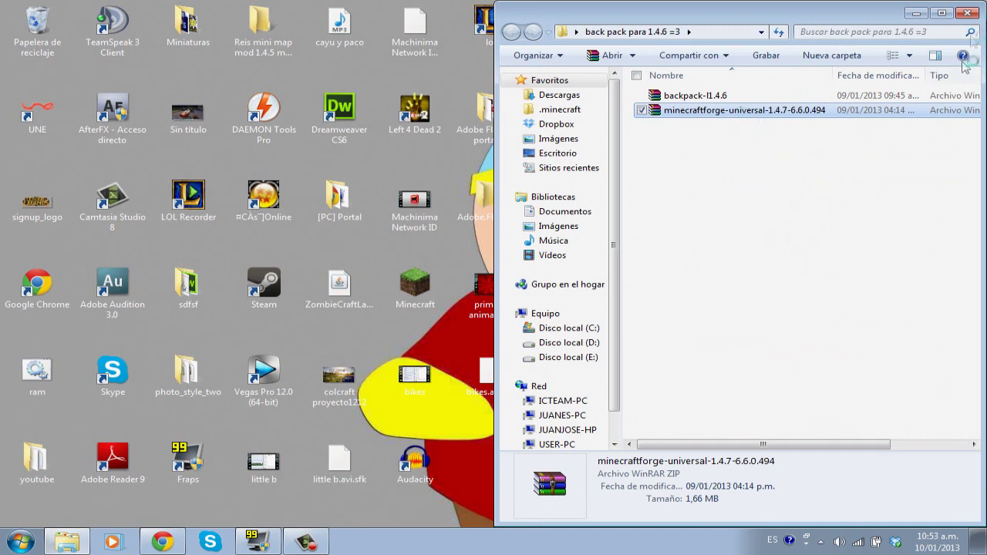
double_click(698, 110)
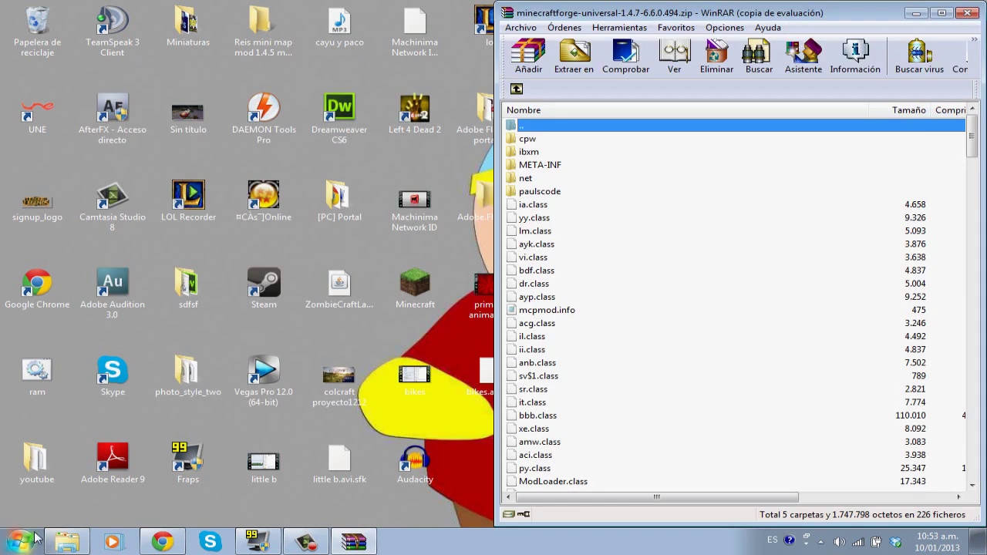
Step: Open the bin folder inside the .minecraft folder in Windows Explorer
right_click(66, 542)
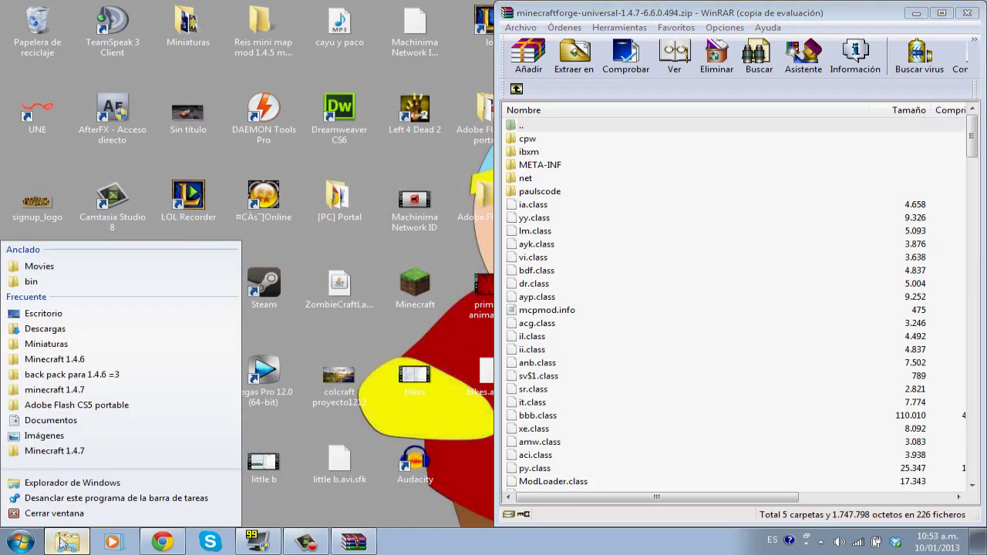
left_click(59, 284)
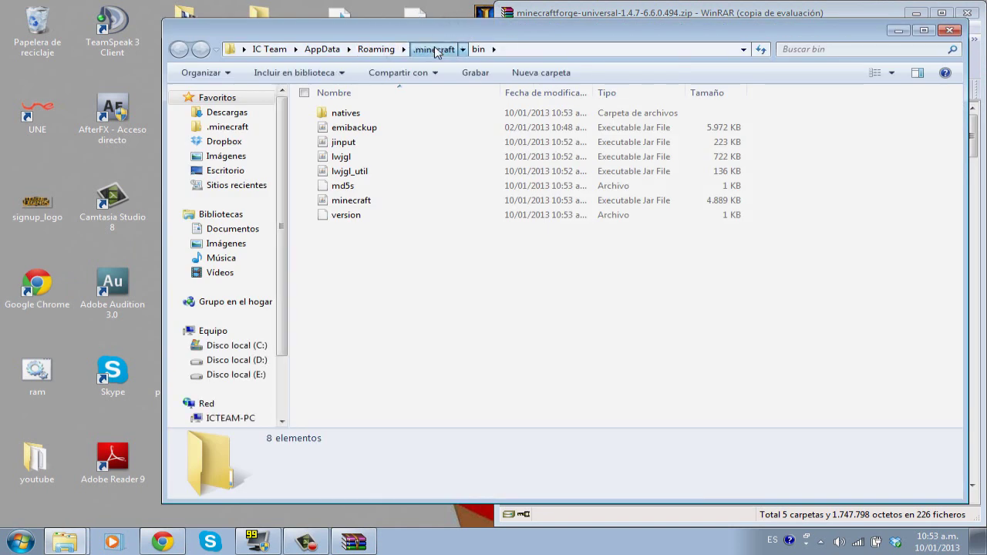
left_click(433, 49)
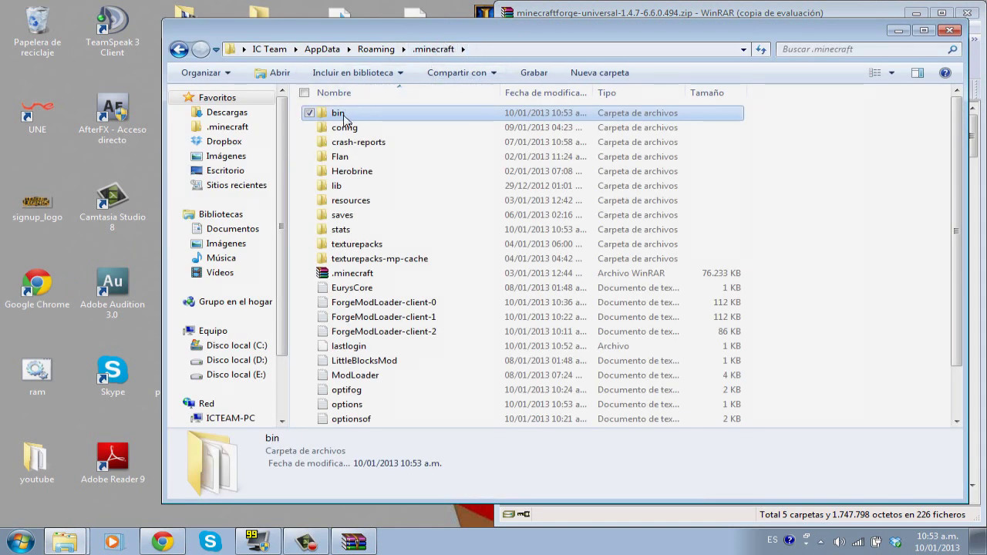
double_click(378, 125)
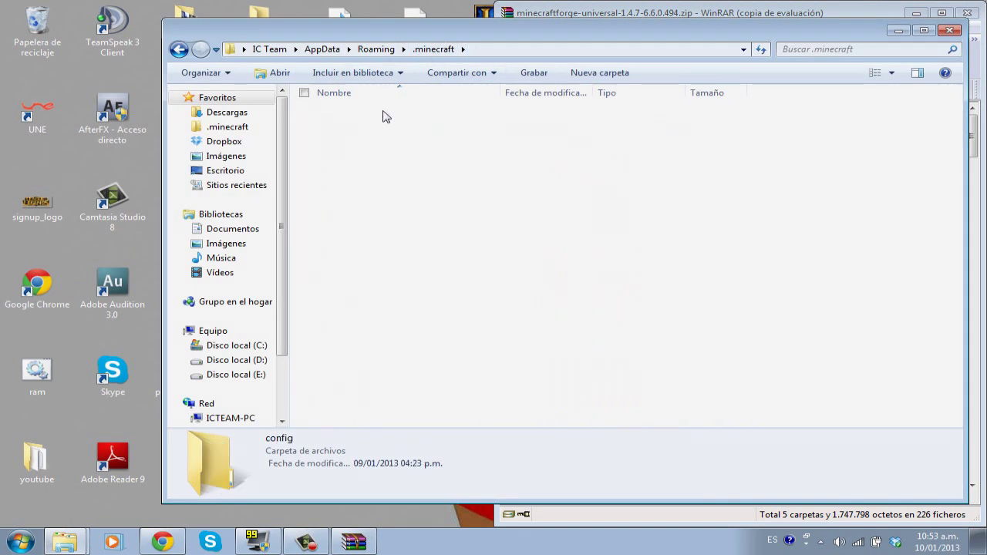
left_click(434, 48)
double_click(343, 113)
Step: Open the minecraft jar file in WinRAR and place its window side by side with the Forge archive
left_click(393, 207)
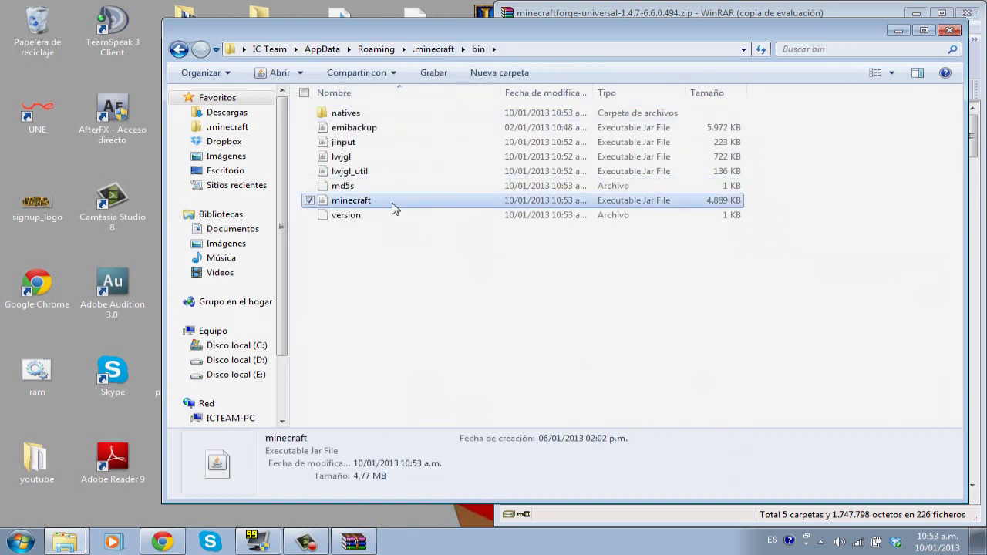
right_click(394, 207)
mouse_move(324, 244)
left_click(434, 257)
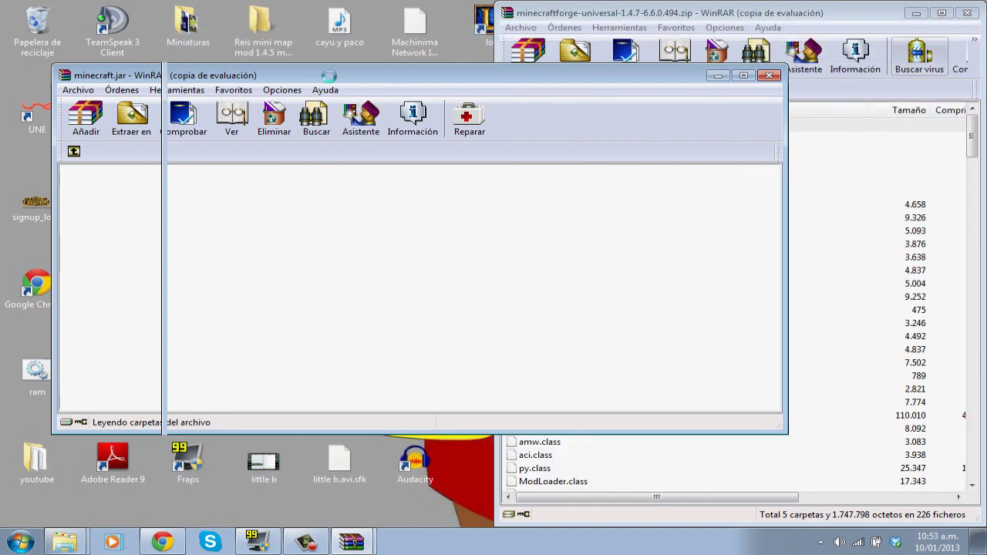
left_click_drag(349, 73, 2, 209)
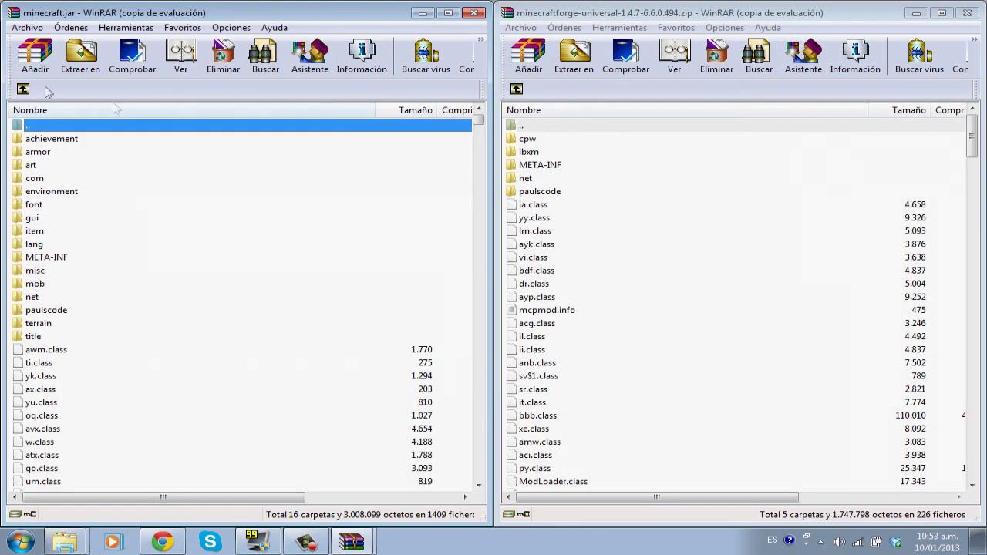
Step: Delete the META-INF folder from minecraft.jar
left_click(62, 257)
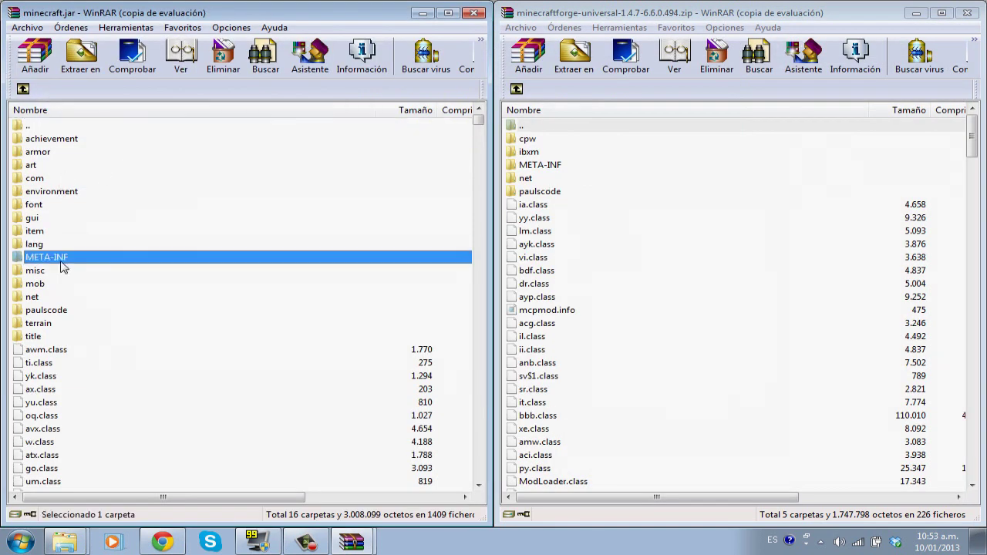
key("Delete")
key("Return")
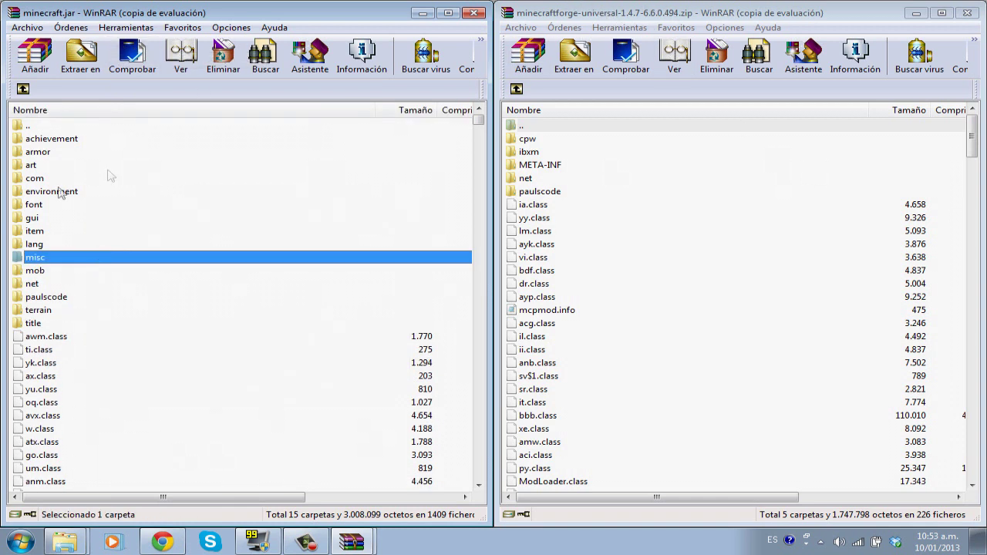
Step: Copy all files and folders from the minecraftforge-universal-1.4.7-6.6.0.494 archive into minecraft.jar
left_click(755, 179)
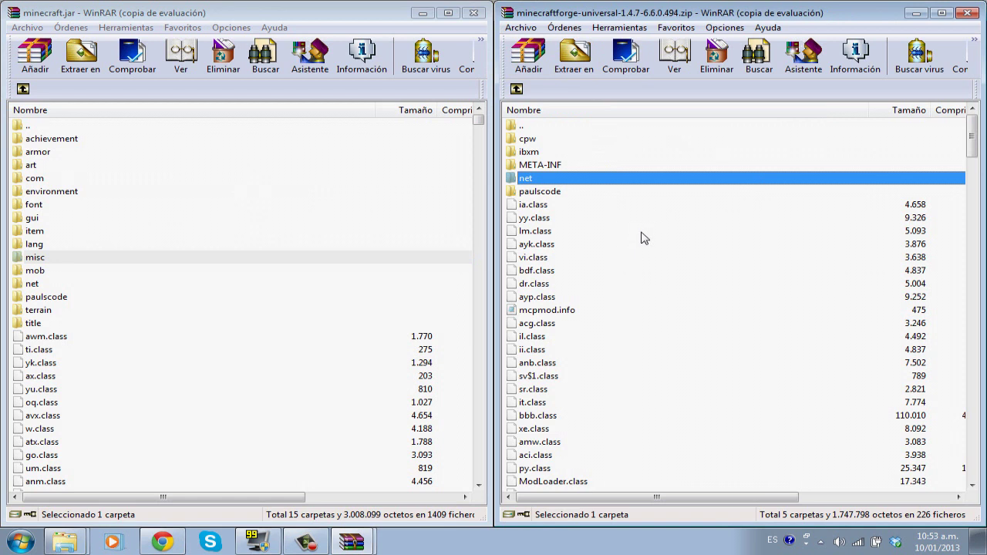
key("ctrl+a")
key("ctrl+s")
left_click(844, 389)
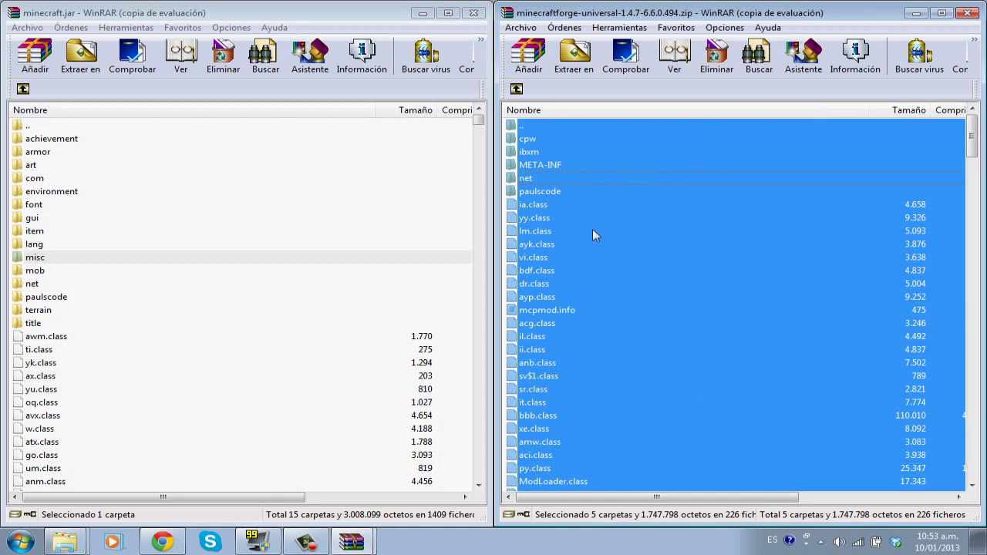
left_click(283, 5)
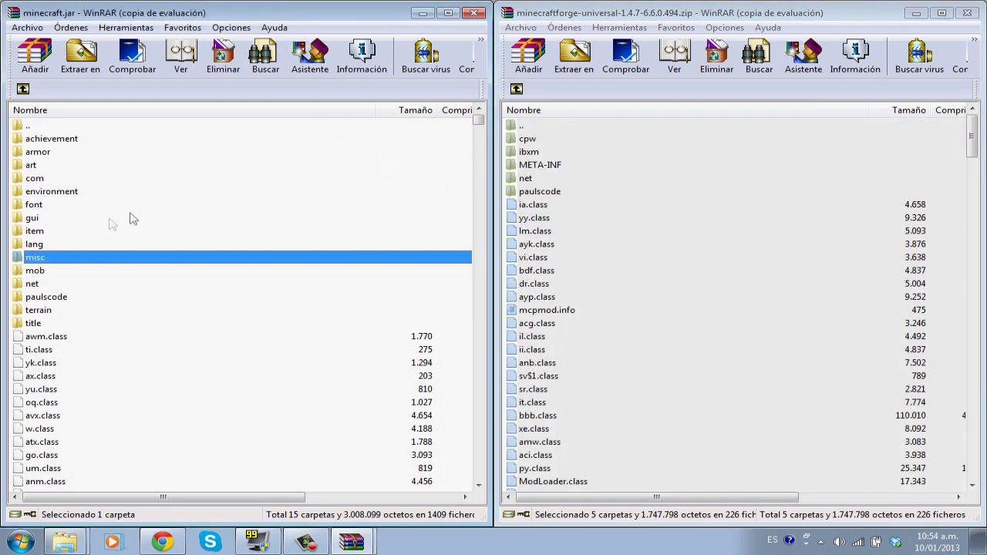
left_click_drag(64, 247, 64, 248)
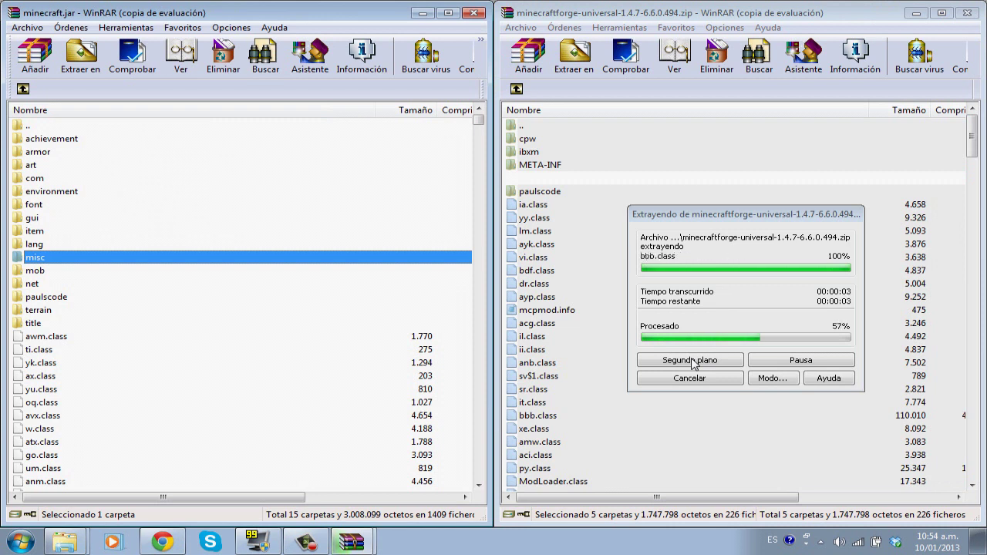
left_click(269, 383)
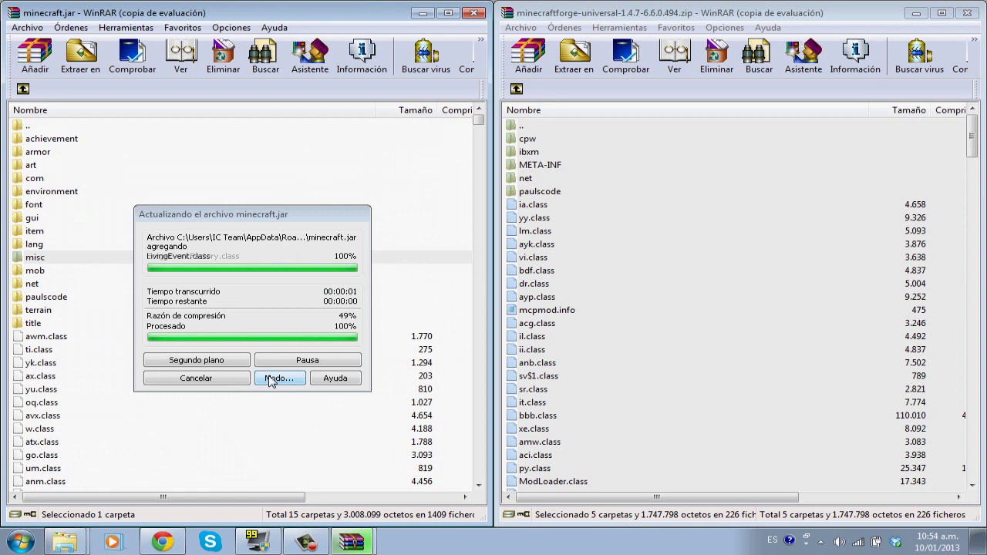
left_click_drag(970, 141, 970, 379)
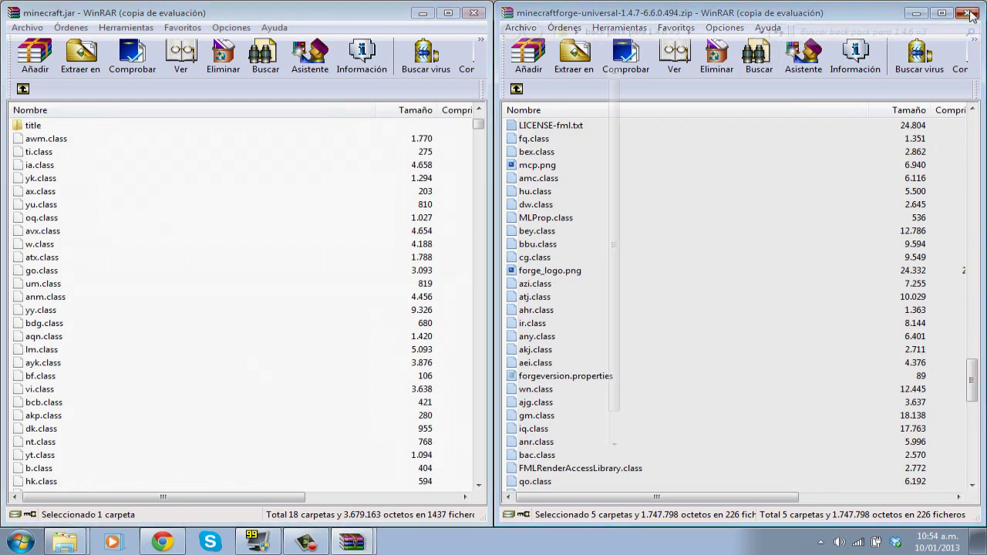
Step: Close both WinRAR windows and the backpack mod folder window
left_click(966, 13)
left_click(473, 12)
left_click(928, 13)
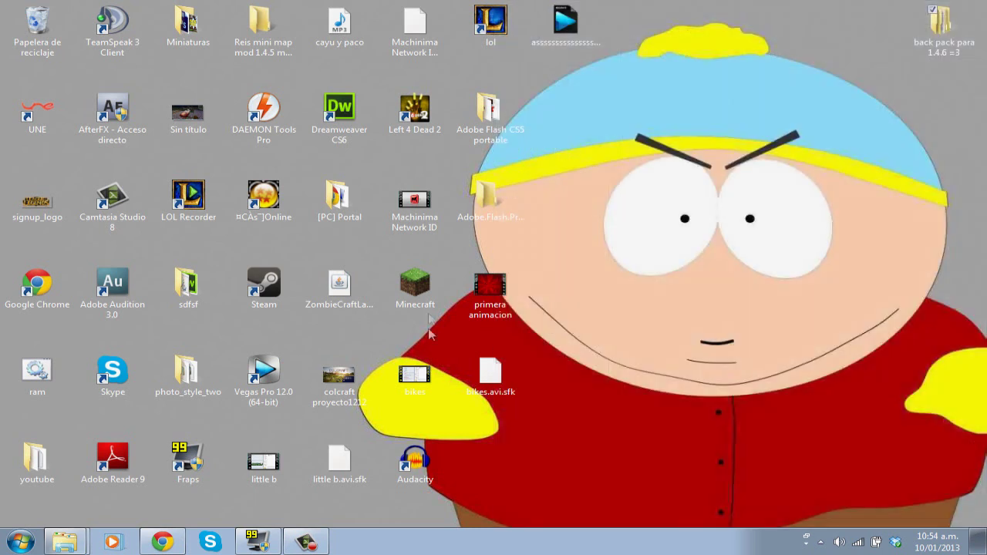
Step: Start Minecraft with the remembered account and quit the game once its title screen has loaded
double_click(434, 287)
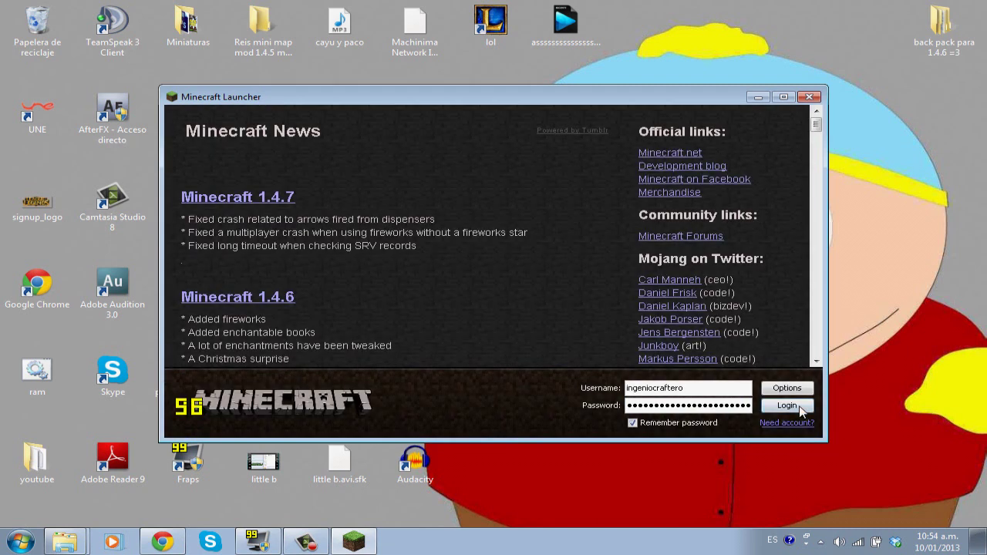
left_click(800, 411)
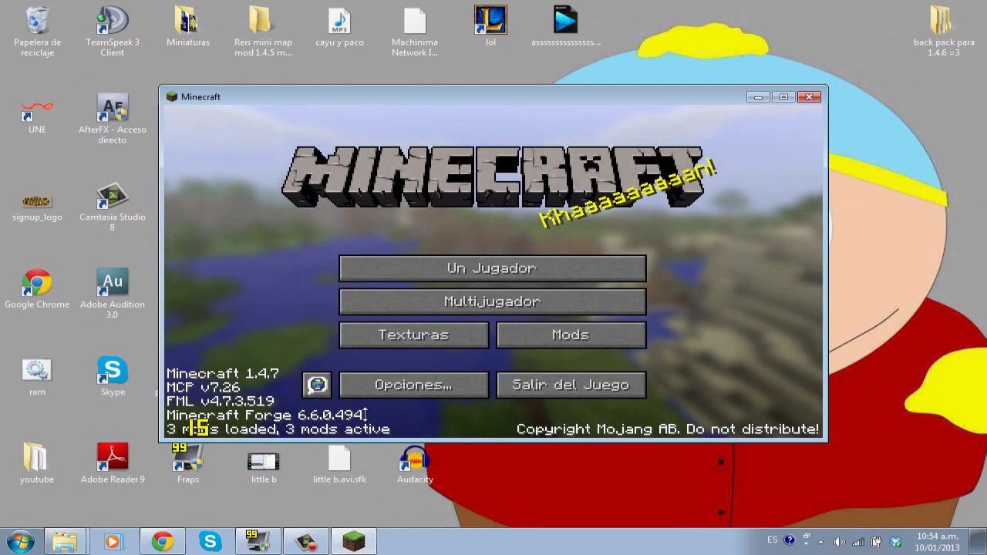
left_click(572, 387)
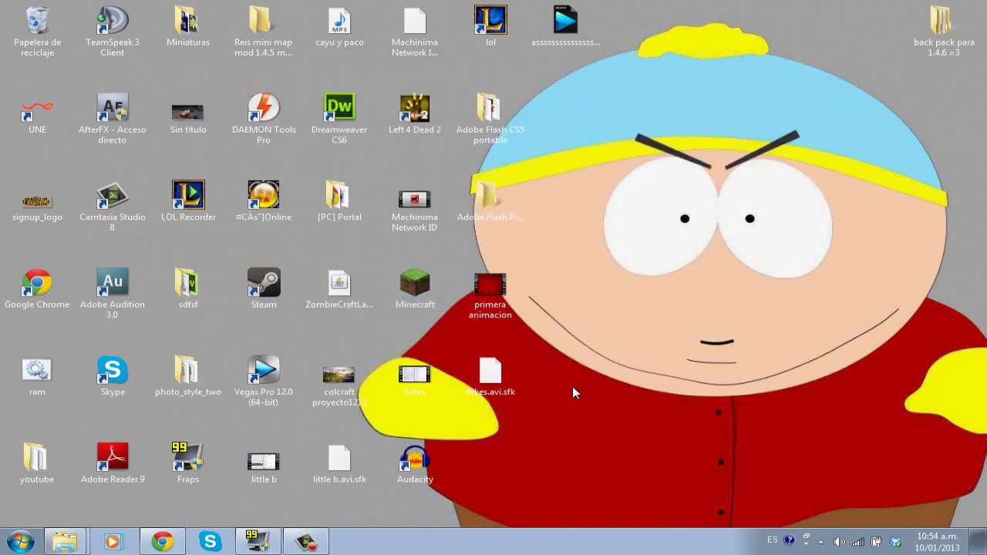
Step: Open the "back pack para 1.4.6 =3" folder from the desktop and rename the backpack archive as backpack-l1.4.7
double_click(941, 23)
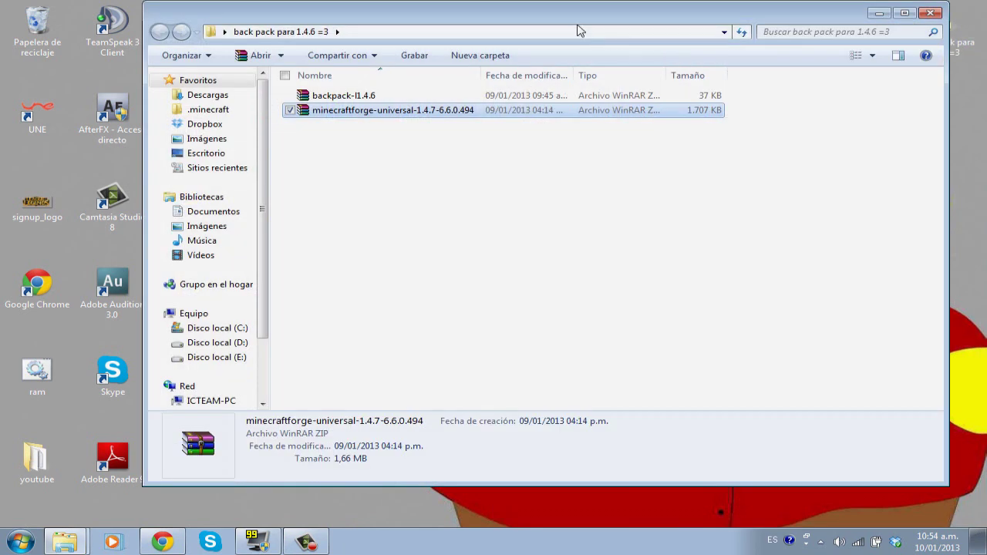
key("super+Right")
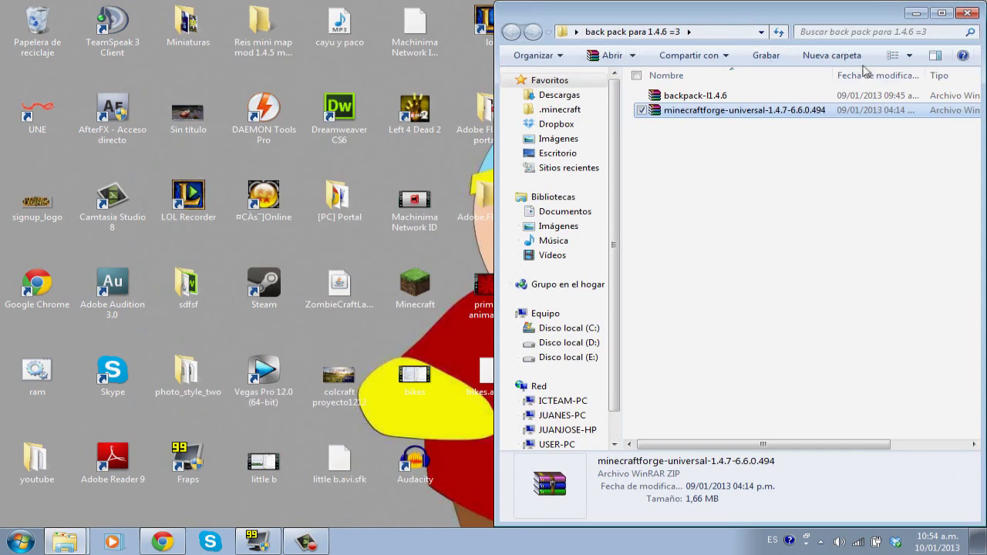
left_click(674, 97)
left_click(725, 97)
left_click(732, 96)
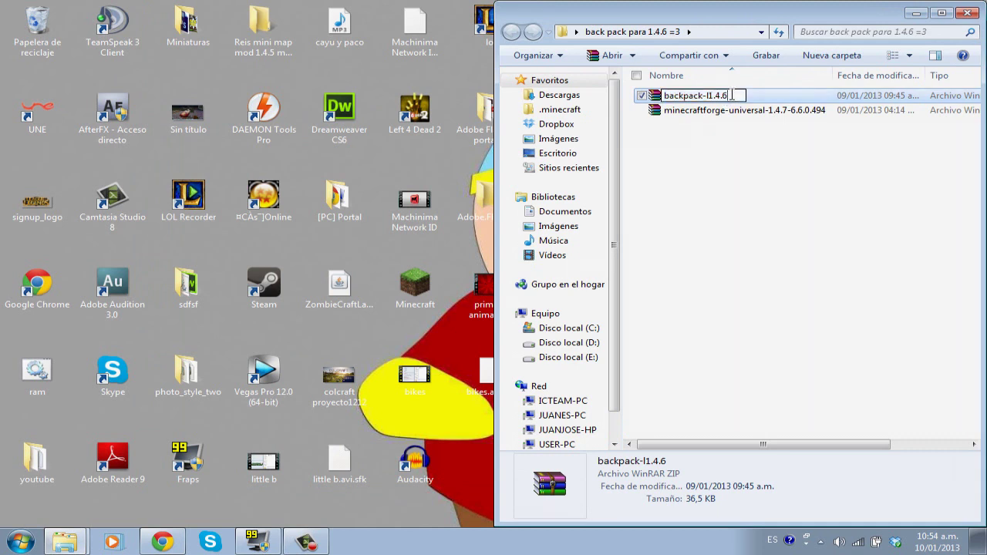
key("Return")
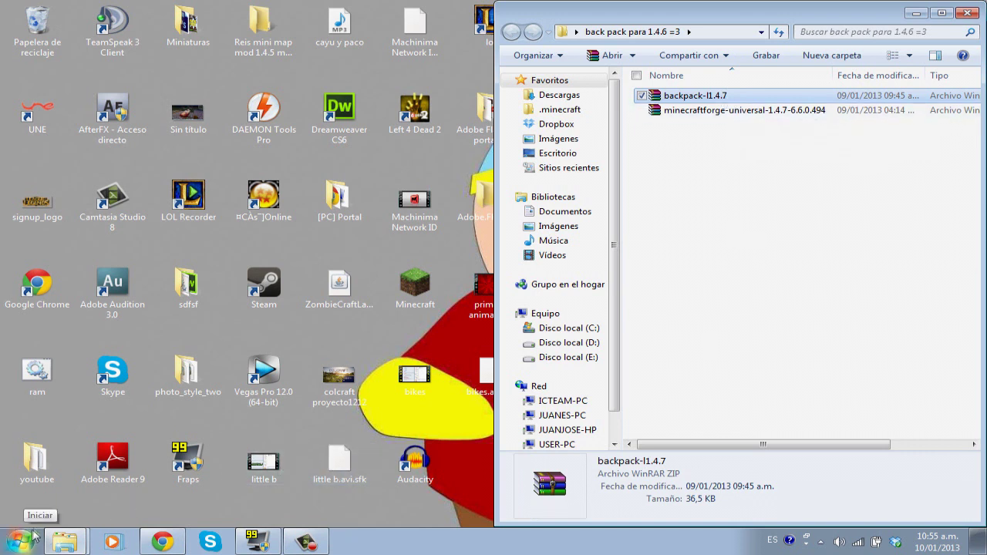
Step: Copy the backpack-l1.4.7 archive into the mods folder of .minecraft and close both folder windows
left_click(721, 110)
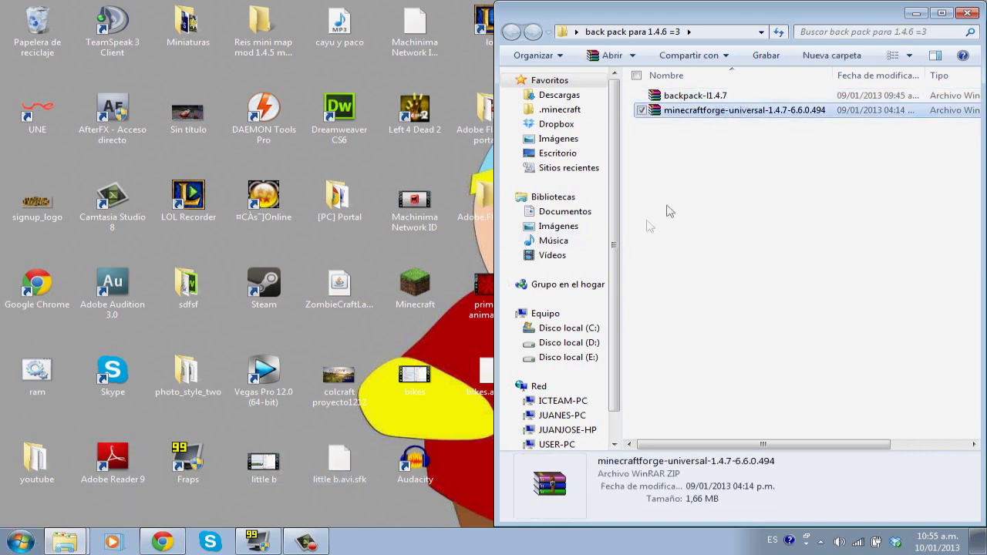
left_click(679, 96)
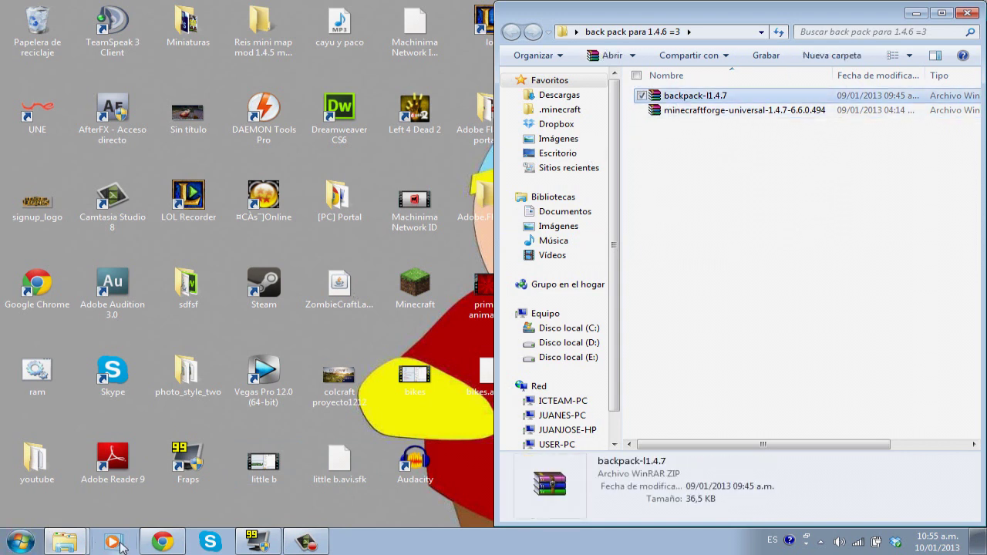
mouse_move(65, 543)
left_click(67, 505)
left_click(433, 49)
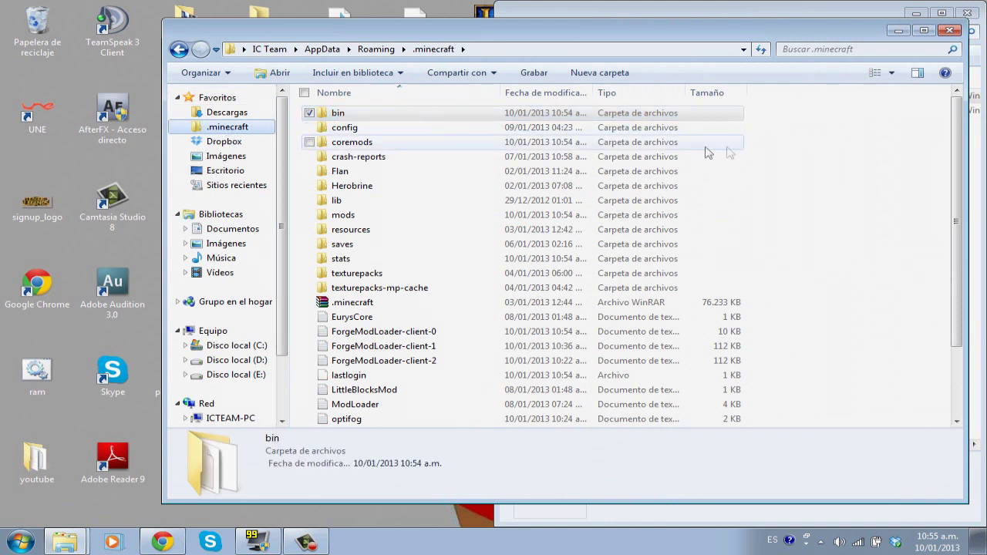
double_click(347, 214)
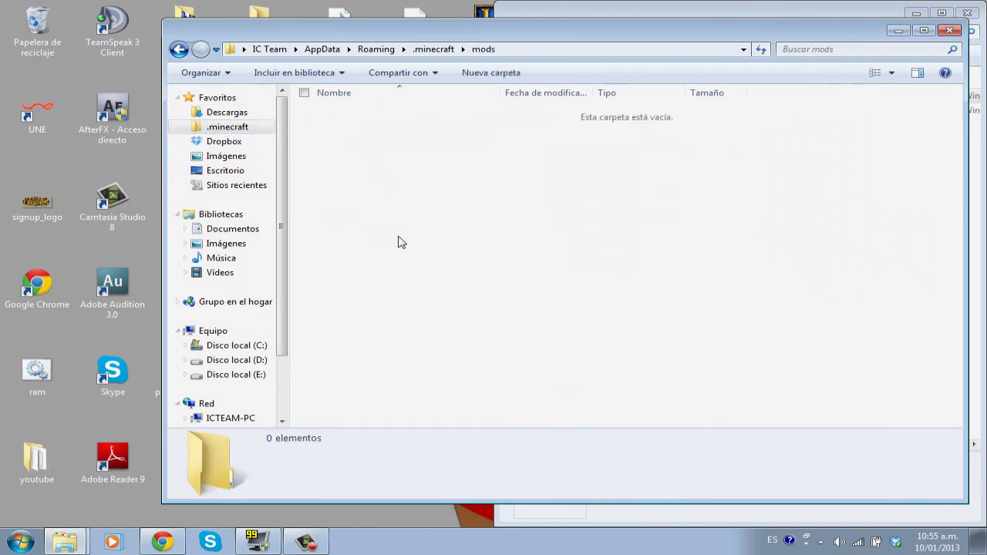
key("ctrl+v")
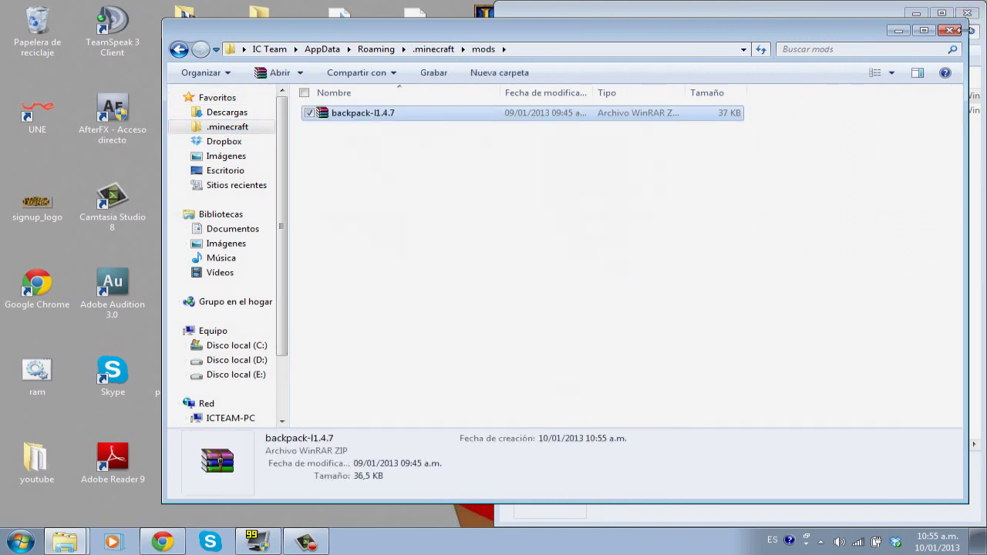
left_click(959, 31)
left_click(968, 13)
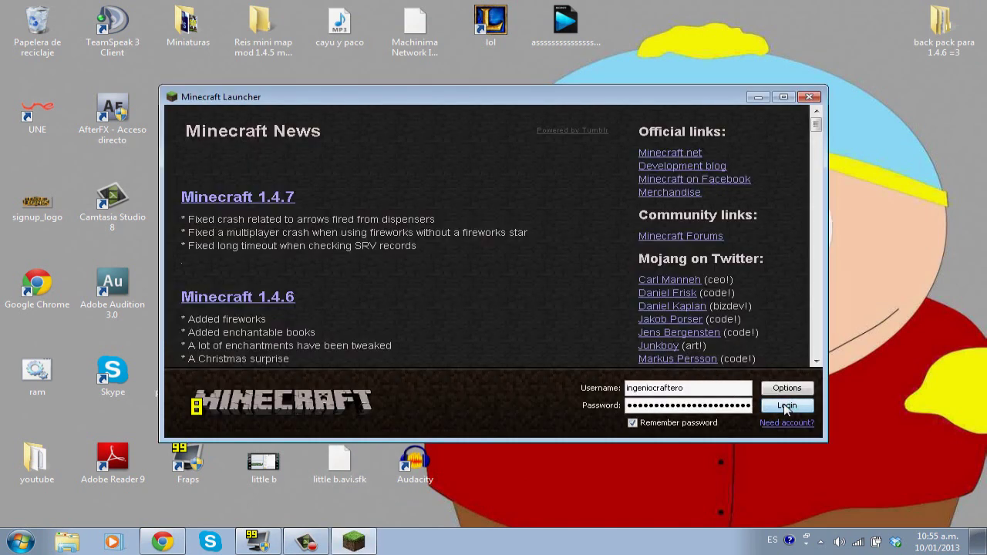
Step: Log in from the Minecraft launcher with the remembered account and minimize the browser window covering the game
left_click(787, 406)
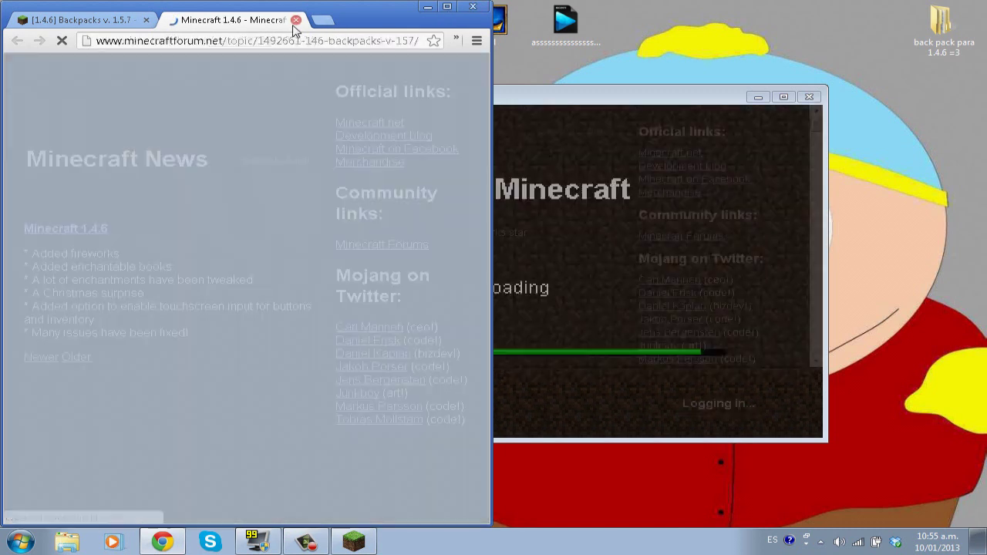
left_click(295, 20)
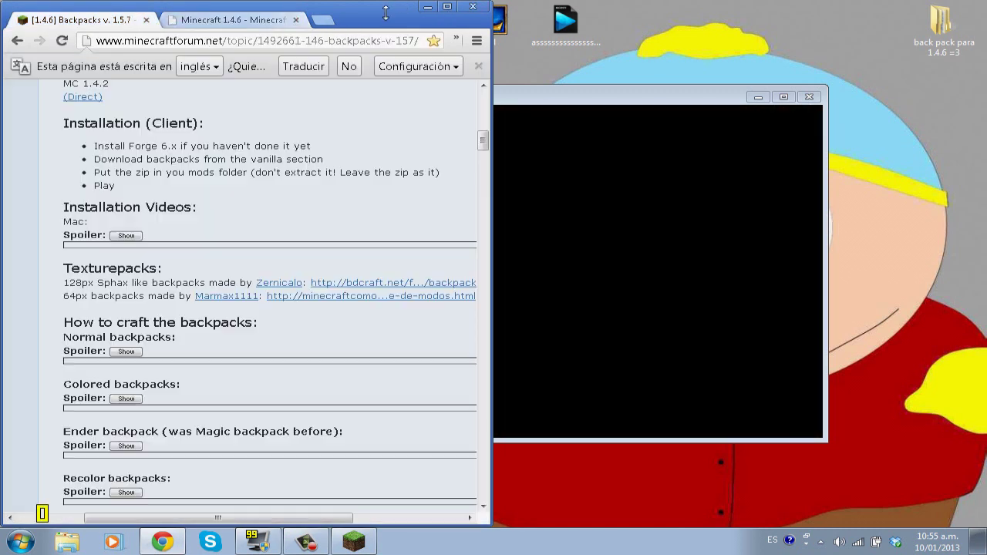
left_click(426, 7)
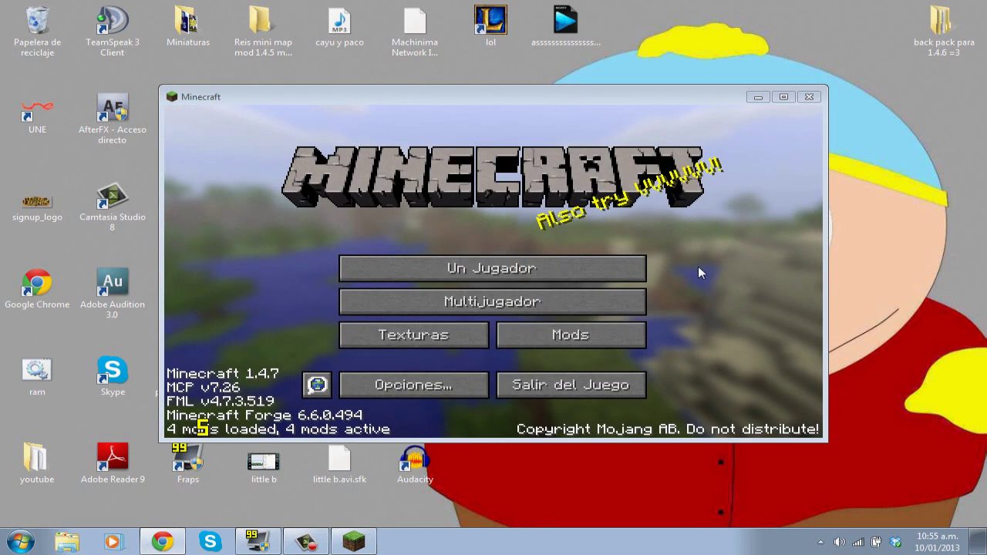
Step: Check the Backpack mod's details in the game's mod list and return to the title screen
left_click(601, 334)
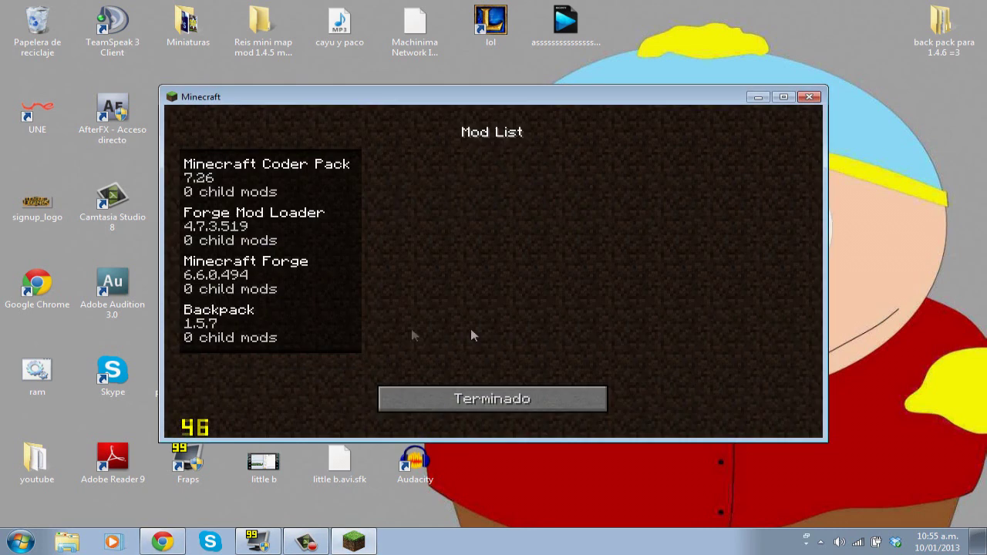
left_click(261, 322)
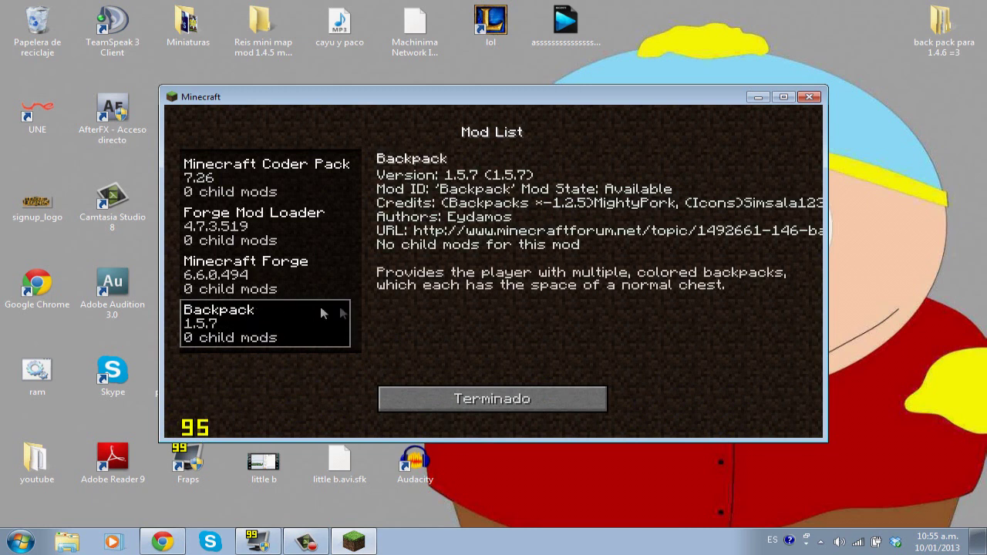
left_click(526, 407)
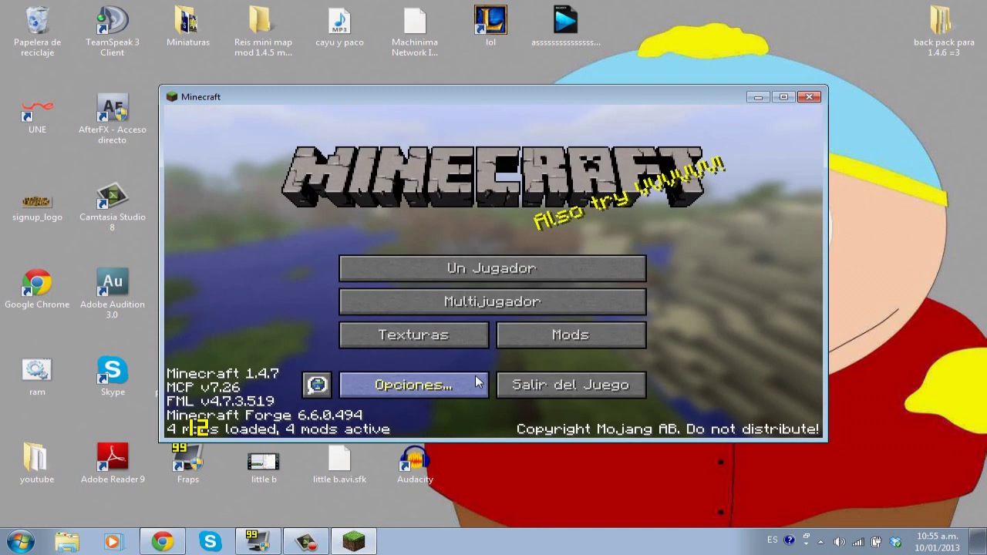